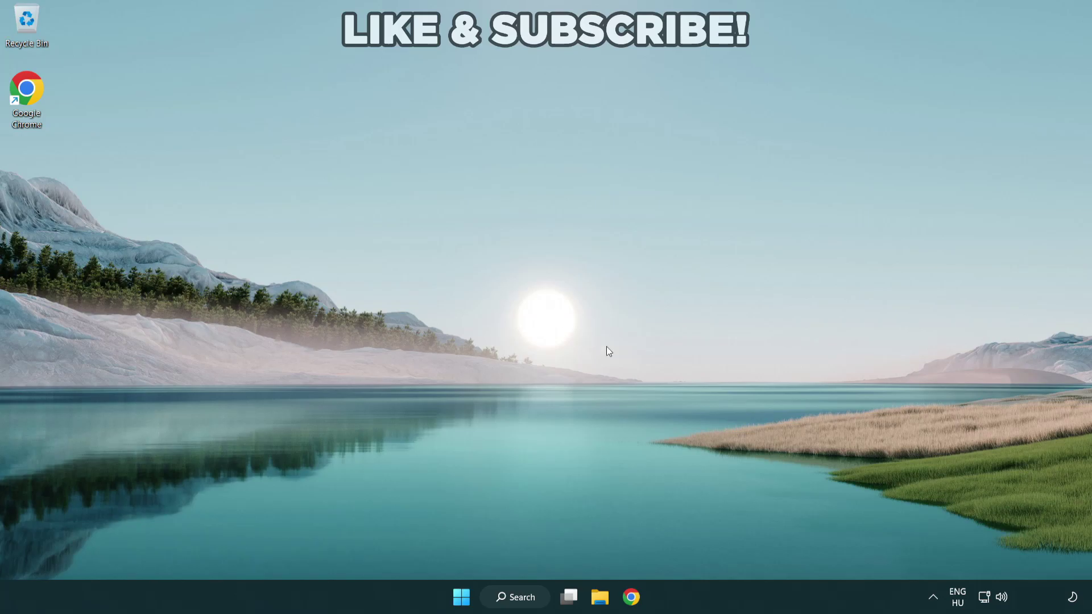
# Step: Switch the Quick Settings audio output from CABLE Input to Speakers (High Definition Audio Device)
pyautogui.click(1002, 600)
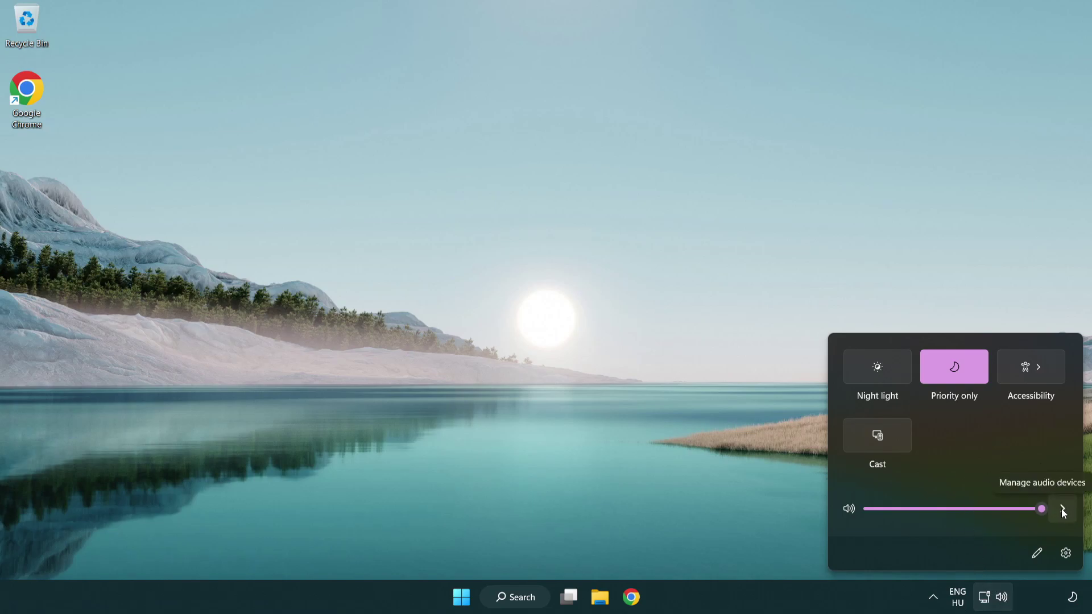
pyautogui.click(1062, 509)
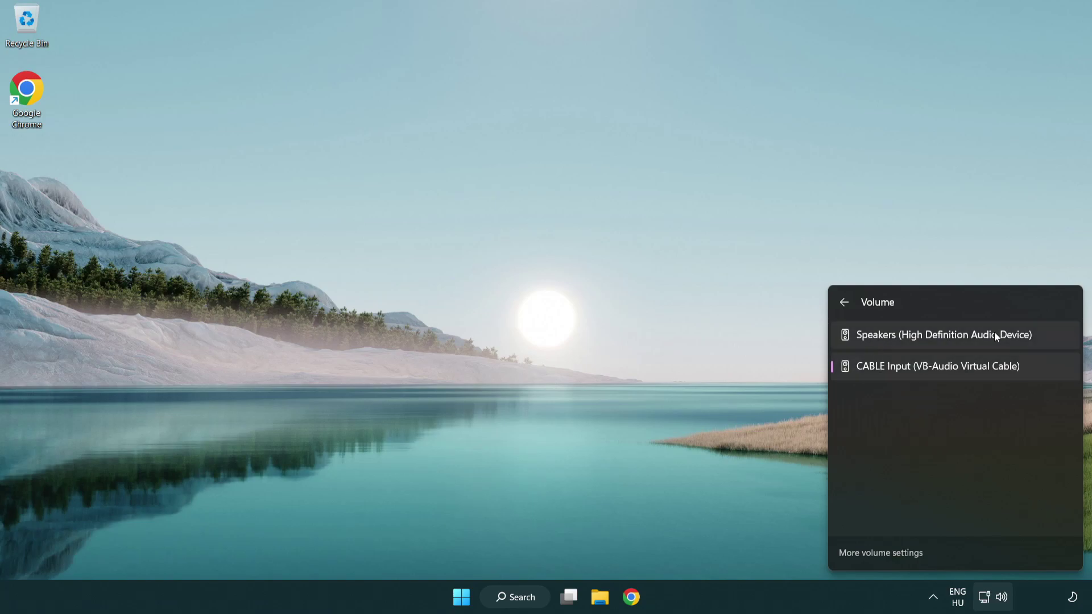
pyautogui.click(1047, 338)
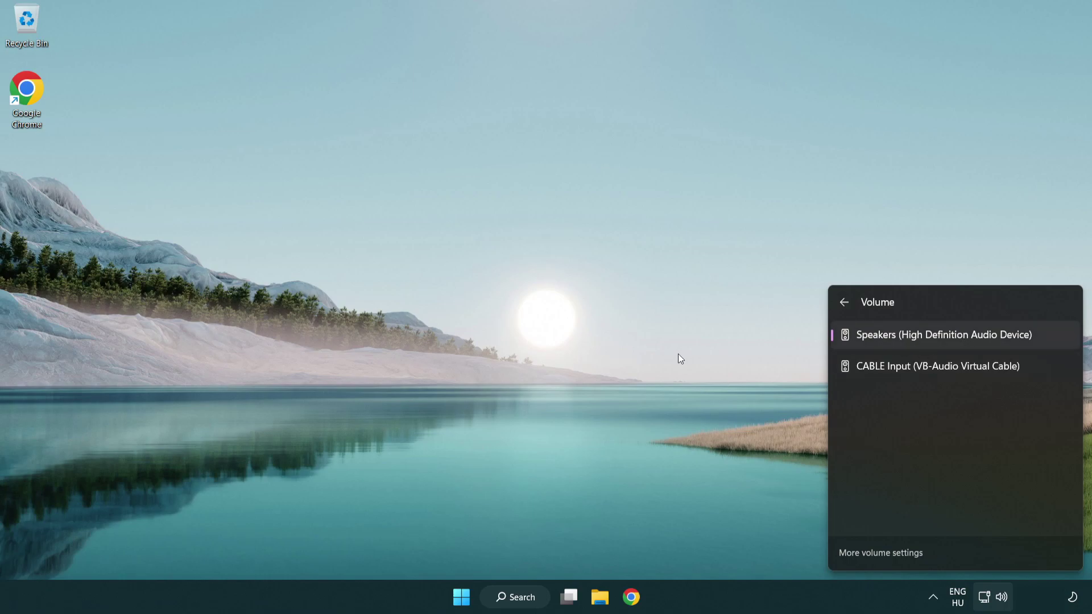
pyautogui.click(573, 328)
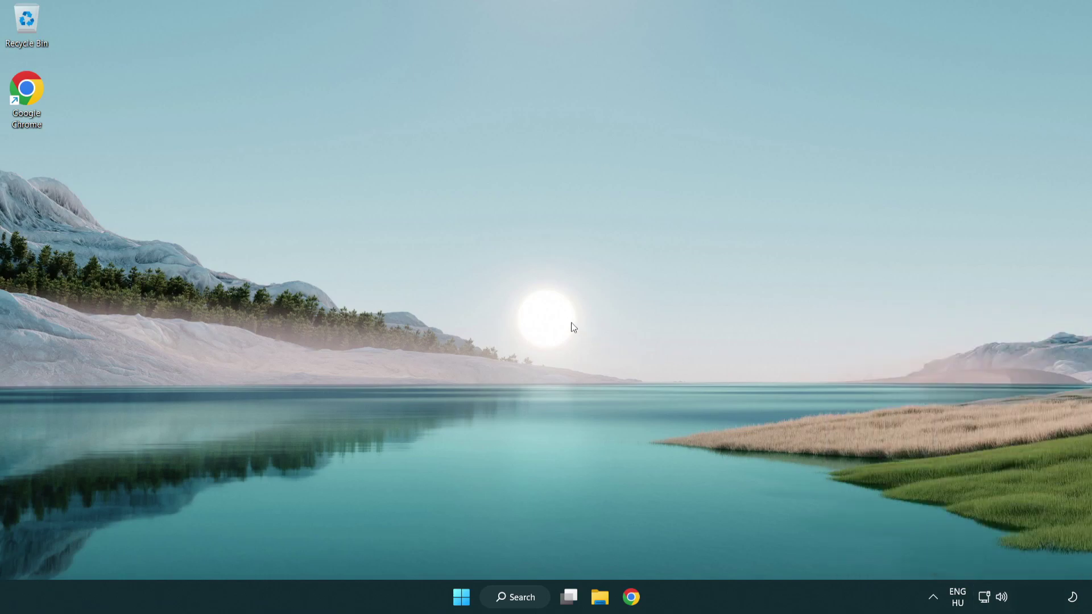
# Step: Reset sound devices and app volumes in the Volume mixer, then close Settings
pyautogui.rightClick(1004, 599)
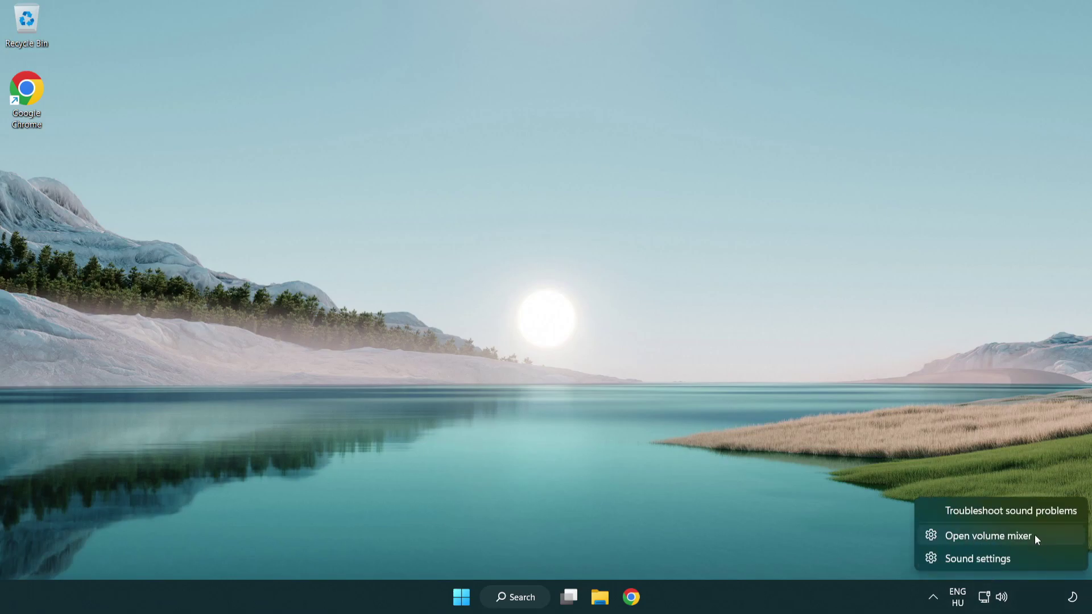
pyautogui.click(1052, 535)
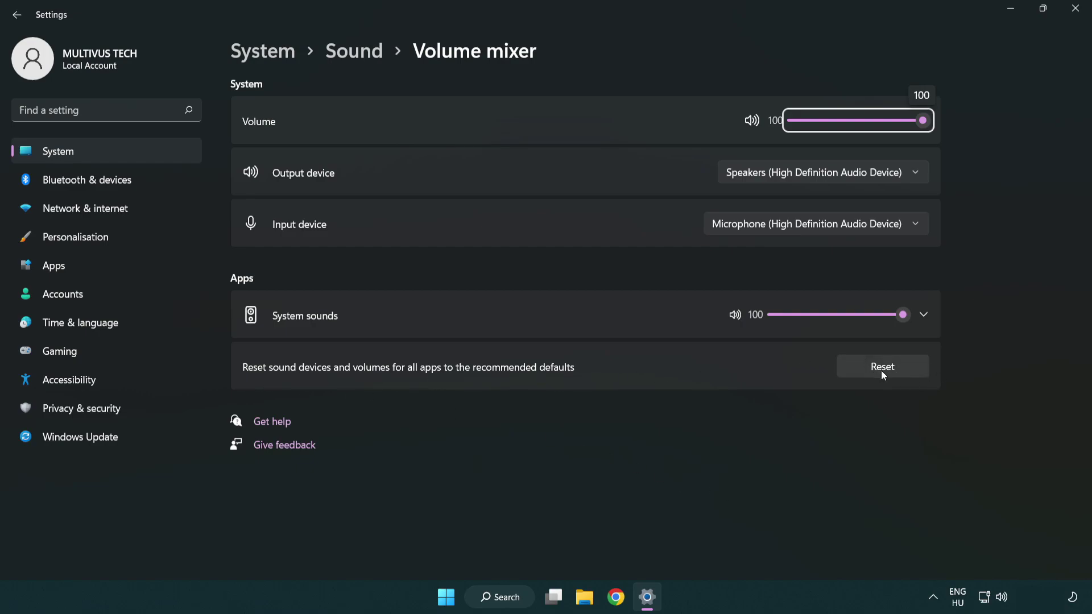
pyautogui.click(912, 370)
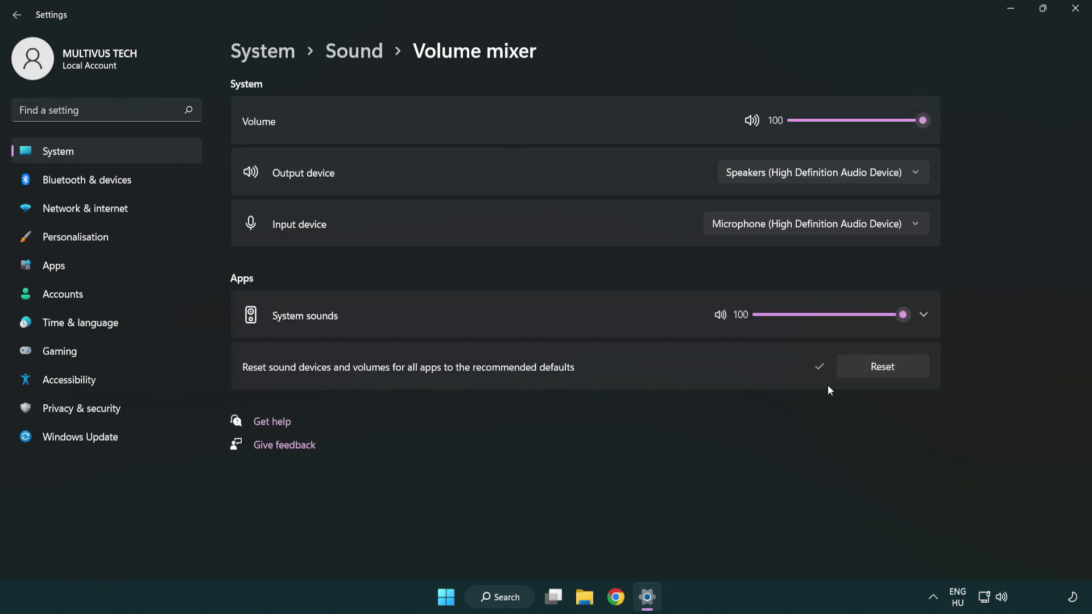
pyautogui.click(1079, 10)
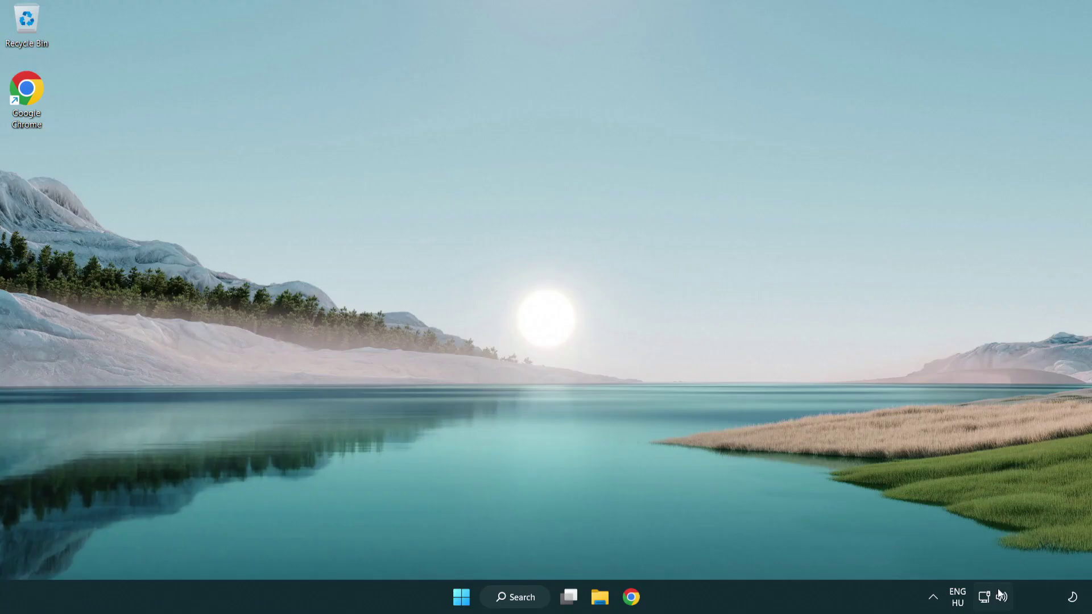
# Step: Open Sound settings from the volume icon and set the output volume to 100
pyautogui.rightClick(1001, 597)
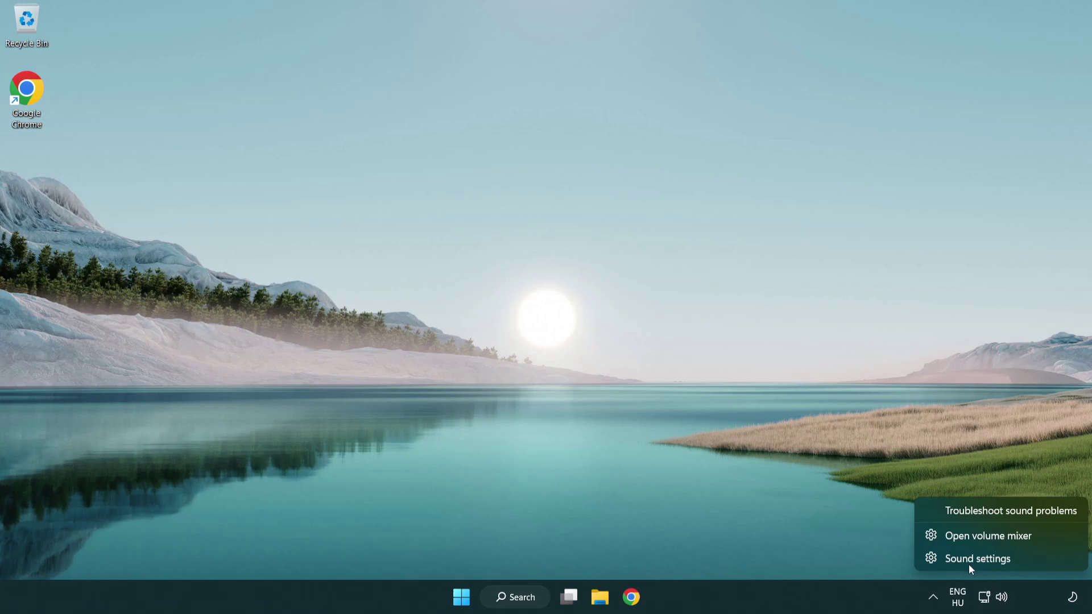
pyautogui.click(1045, 563)
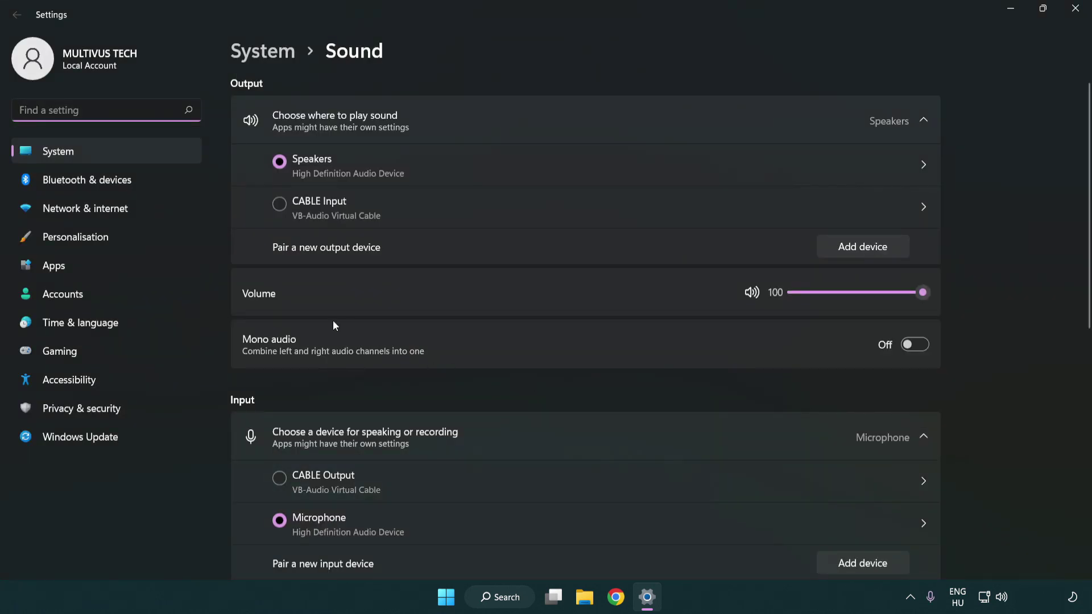
pyautogui.moveTo(878, 297); pyautogui.dragTo(976, 291)
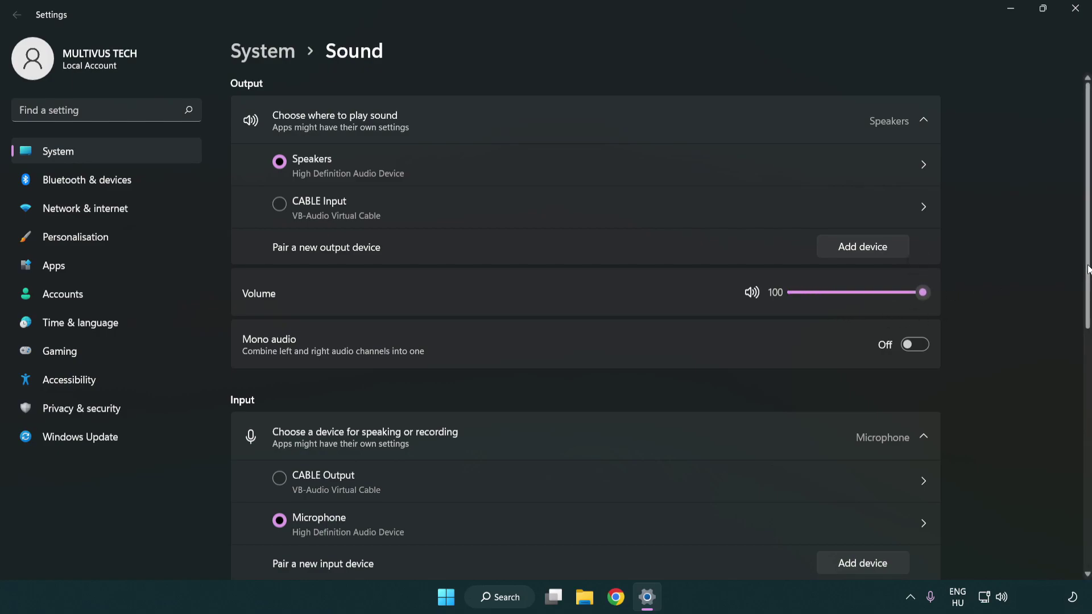
pyautogui.scroll(-2, 1088, 270)
pyautogui.scroll(-5, 1088, 269)
pyautogui.scroll(-2, 1088, 269)
pyautogui.scroll(-2, 589, 324)
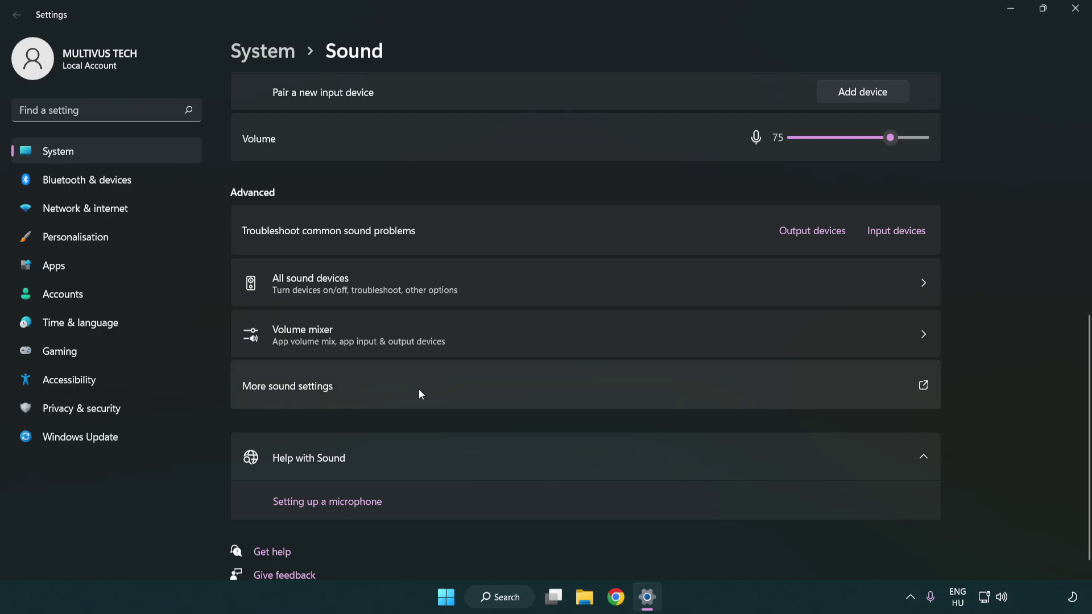
# Step: Disable the CABLE Input playback device in the Sound control panel, then right-click Speakers
pyautogui.click(418, 393)
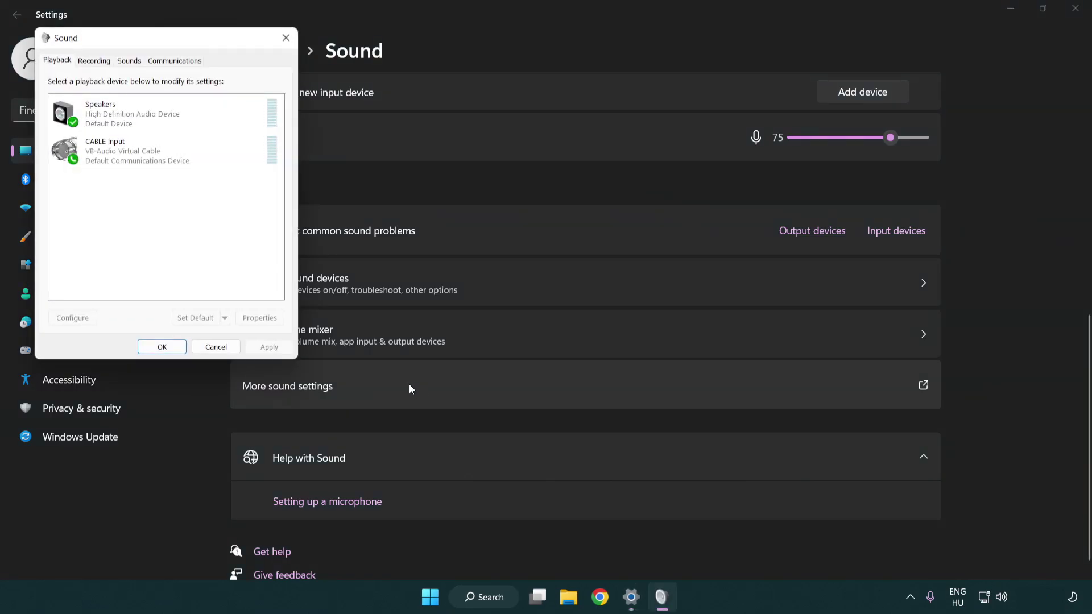
pyautogui.moveTo(192, 40); pyautogui.dragTo(561, 142)
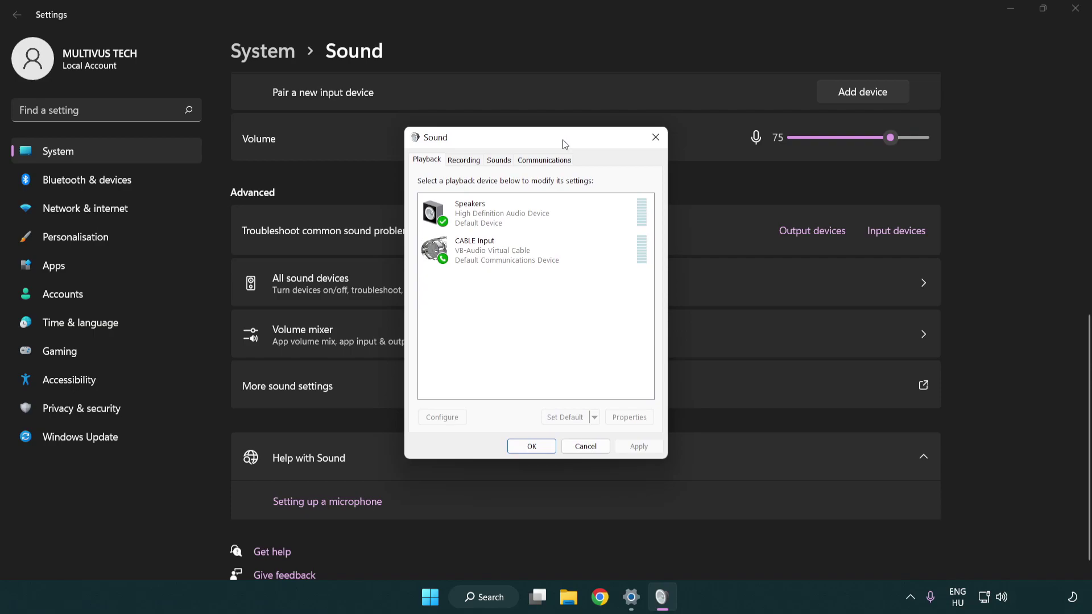
pyautogui.click(523, 262)
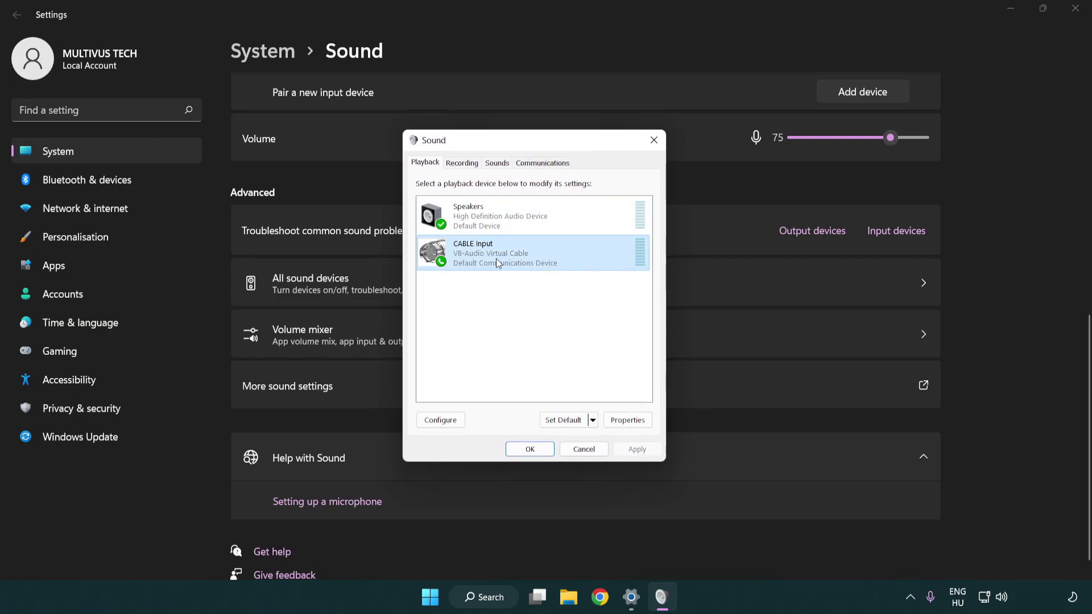
pyautogui.rightClick(495, 259)
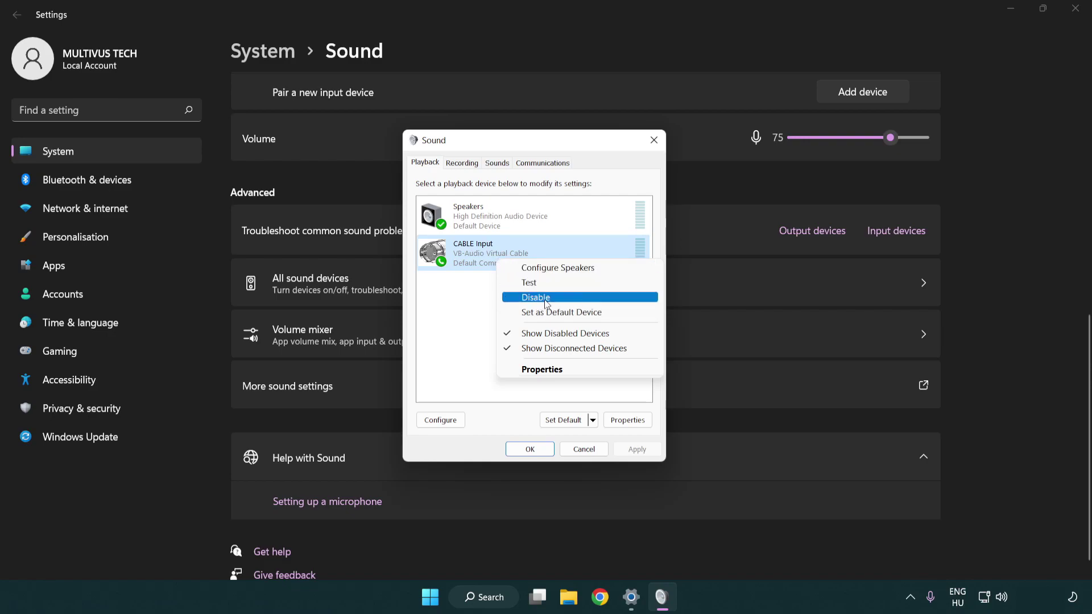
pyautogui.click(563, 304)
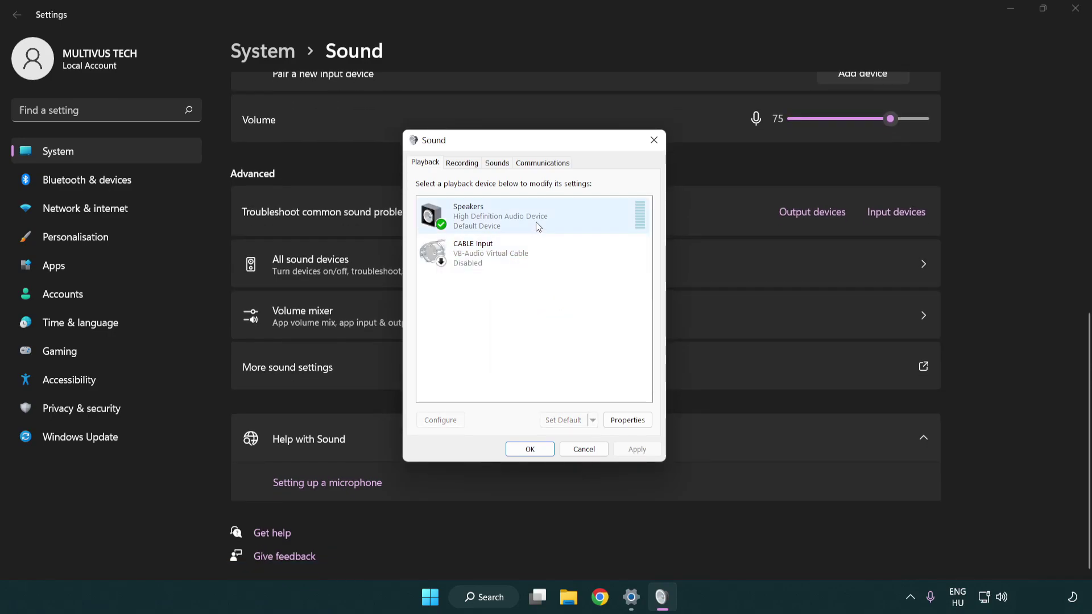
pyautogui.click(556, 216)
pyautogui.rightClick(555, 216)
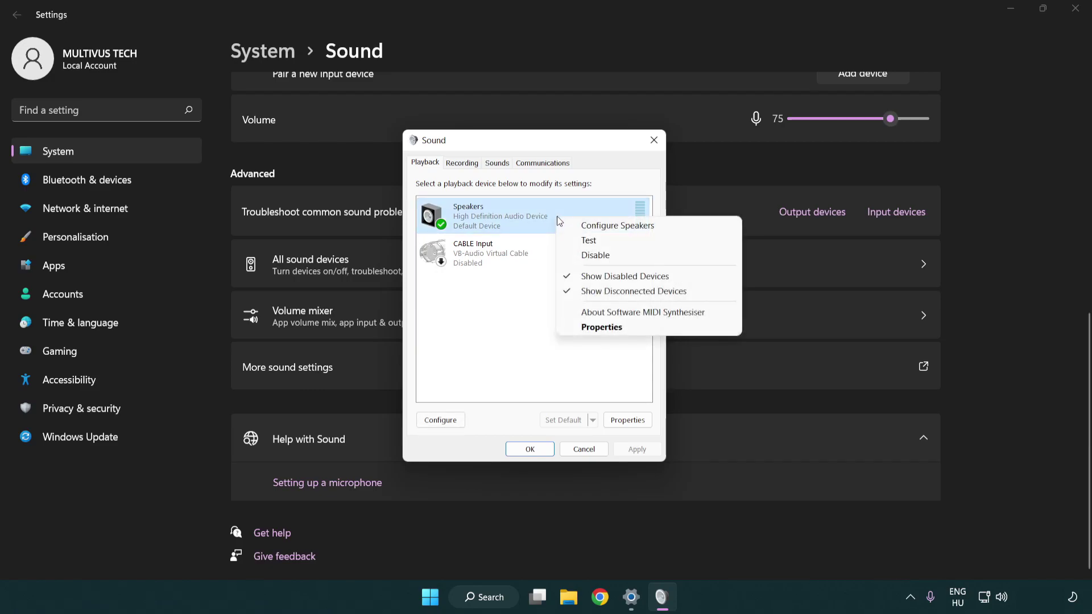
# Step: Configure Speakers as 7.1 Surround, keeping all speakers and full-range front and surround
pyautogui.click(599, 229)
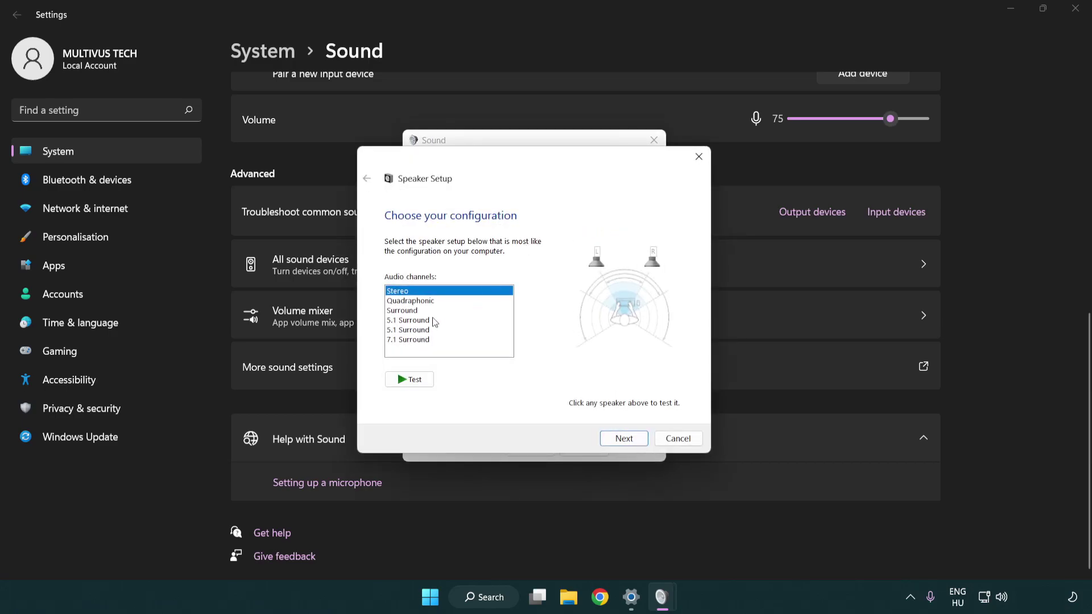
pyautogui.moveTo(433, 322); pyautogui.dragTo(433, 343)
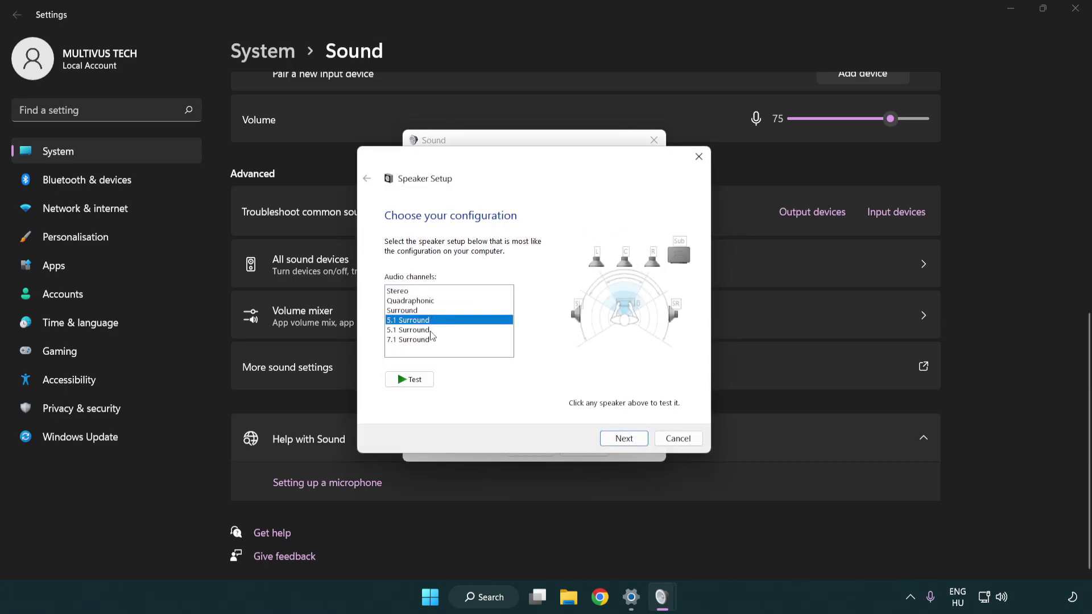
pyautogui.click(624, 438)
pyautogui.click(621, 439)
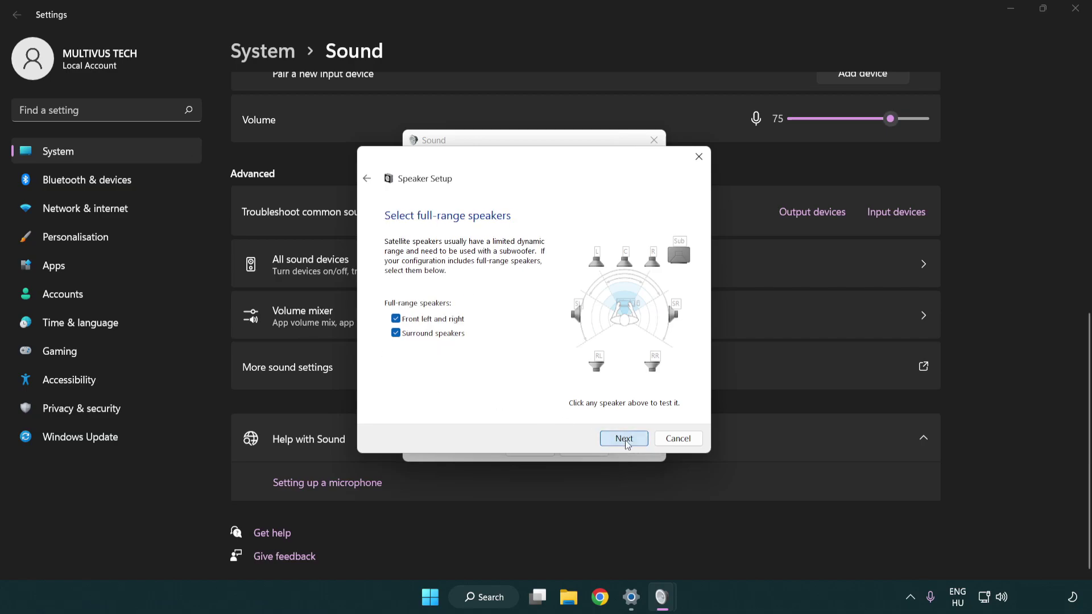
pyautogui.click(609, 437)
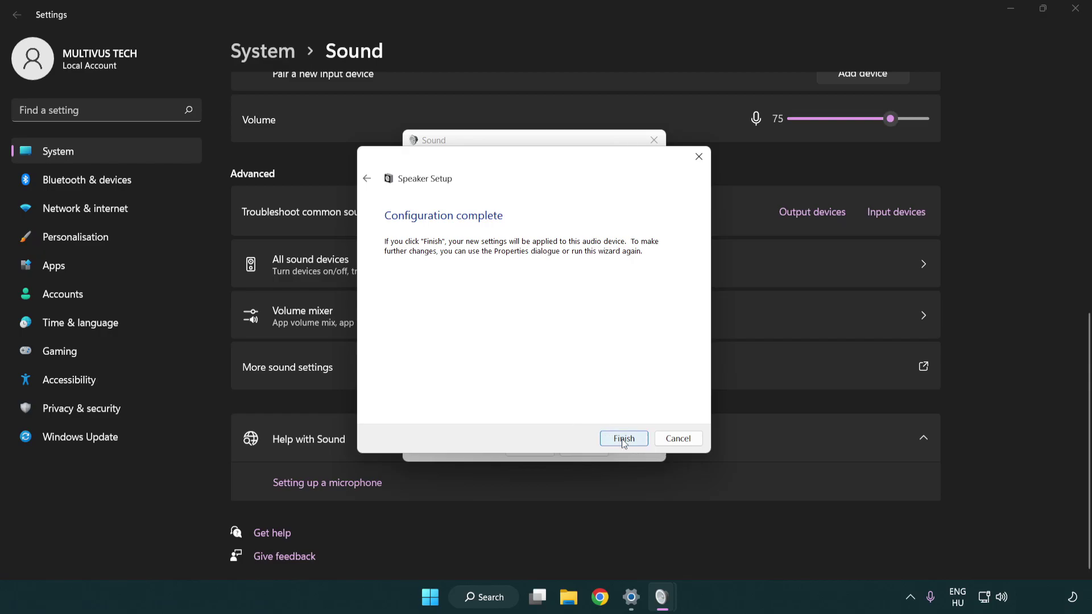
pyautogui.click(622, 438)
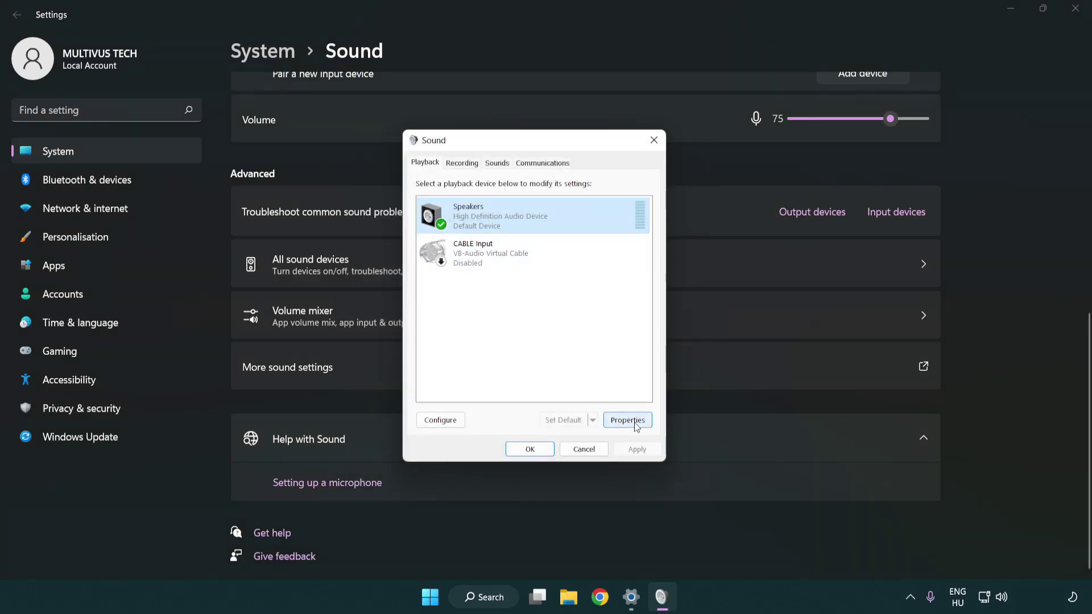
# Step: Turn off all audio enhancements in Speakers Properties
pyautogui.click(627, 420)
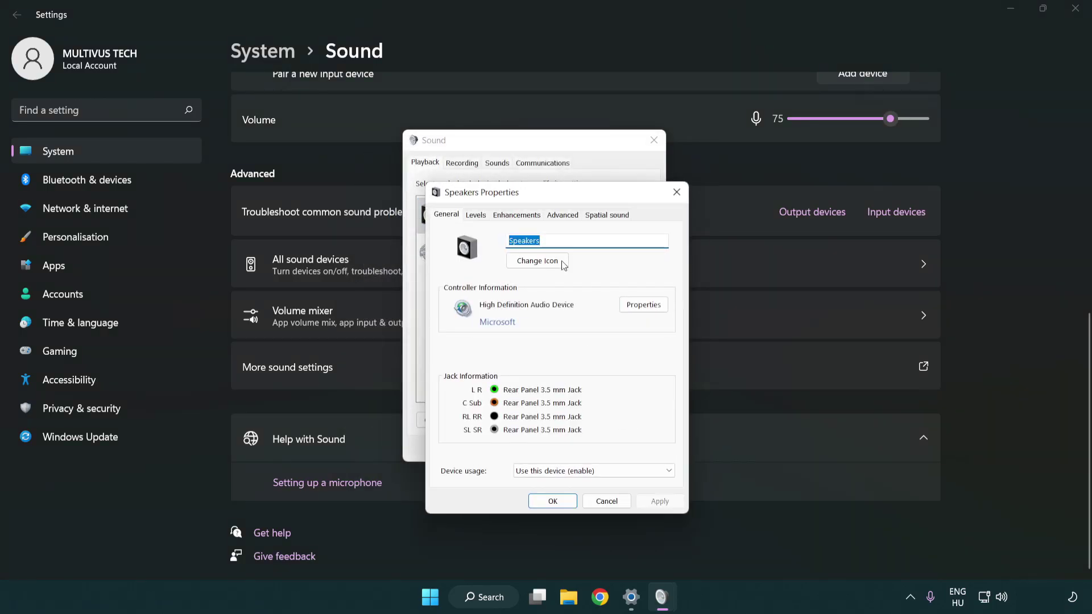
pyautogui.moveTo(550, 196); pyautogui.dragTo(529, 150)
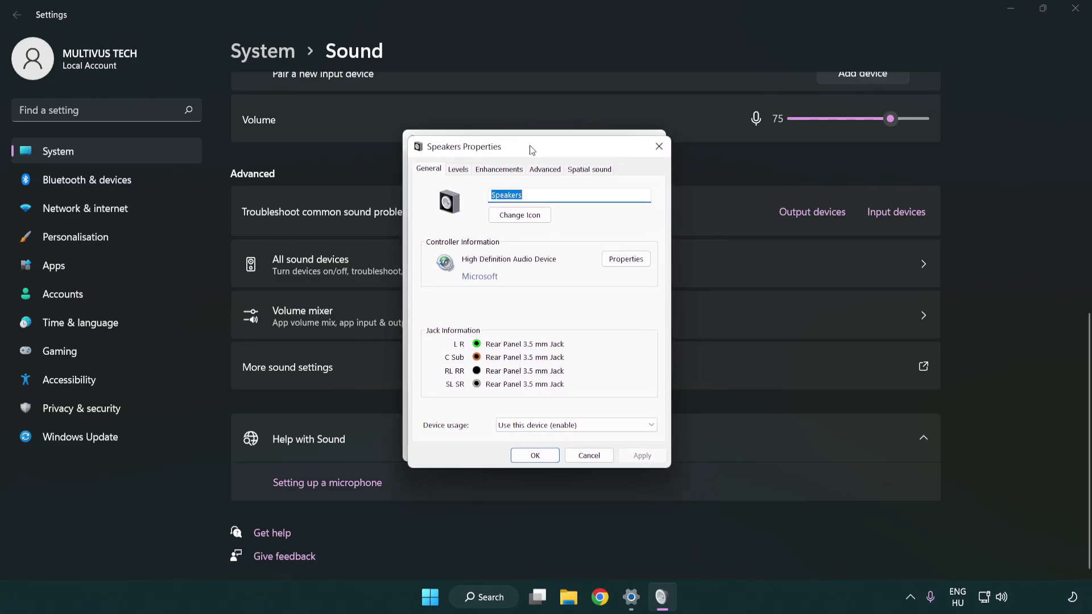
pyautogui.click(504, 169)
pyautogui.click(432, 228)
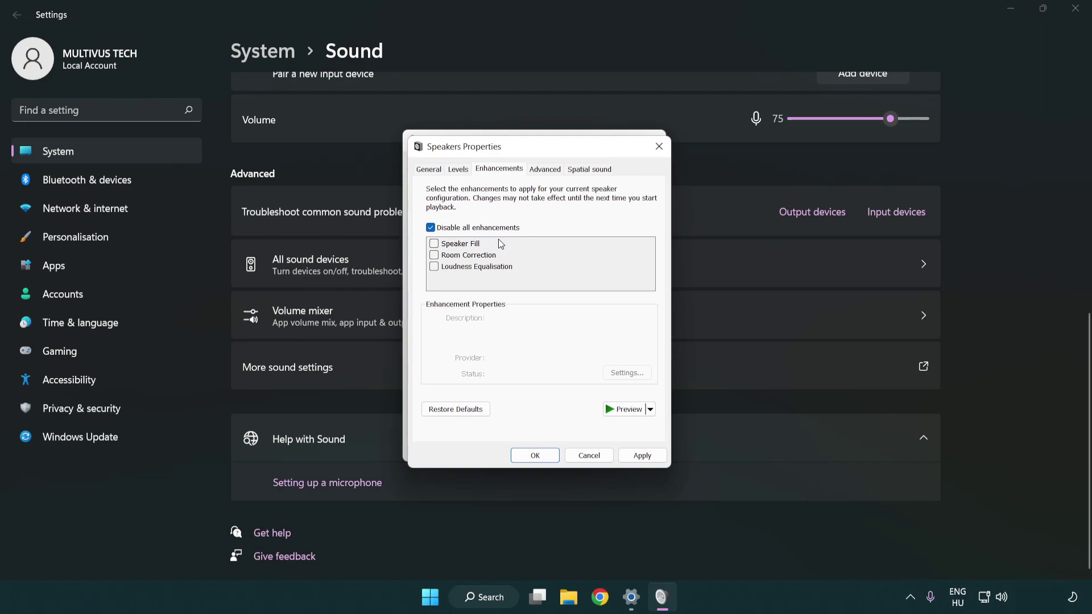
# Step: Apply the 16 bit, 48000 Hz (DVD Quality) default format and close the sound dialogs
pyautogui.click(549, 170)
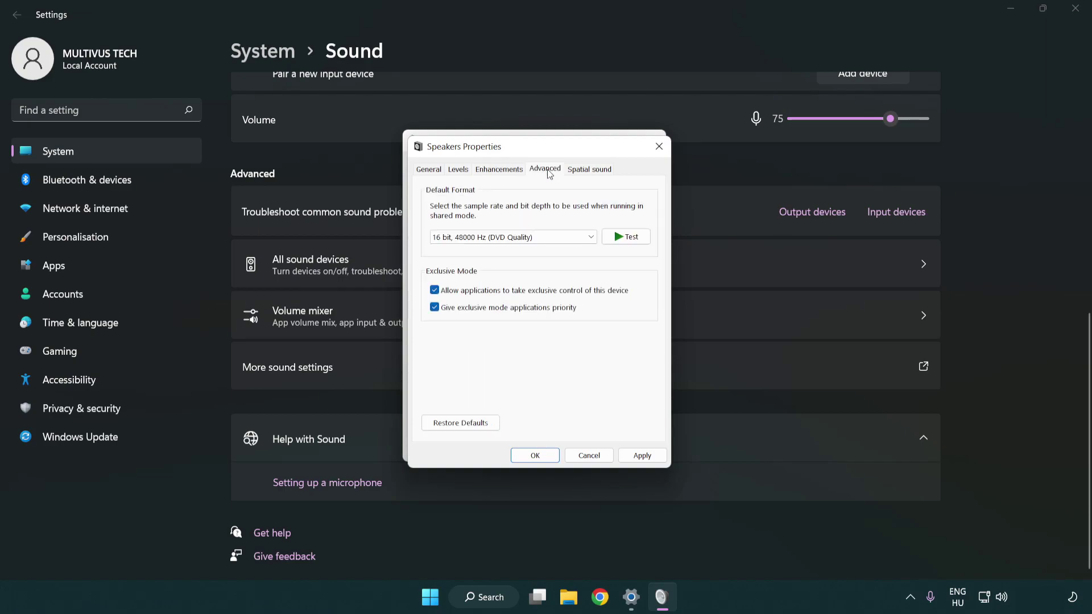
pyautogui.click(484, 238)
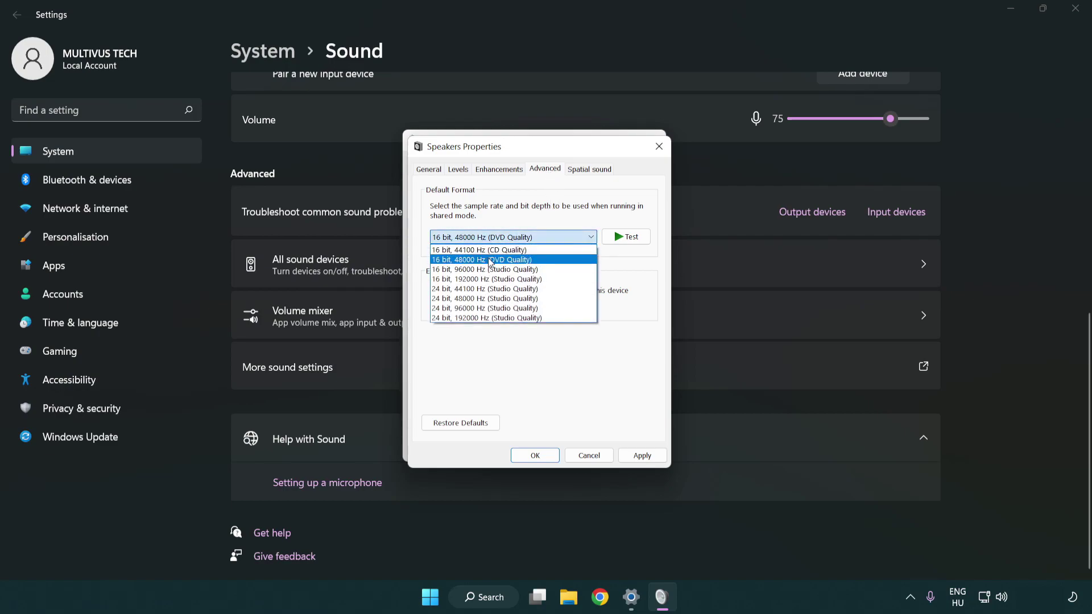
pyautogui.click(490, 262)
pyautogui.click(640, 455)
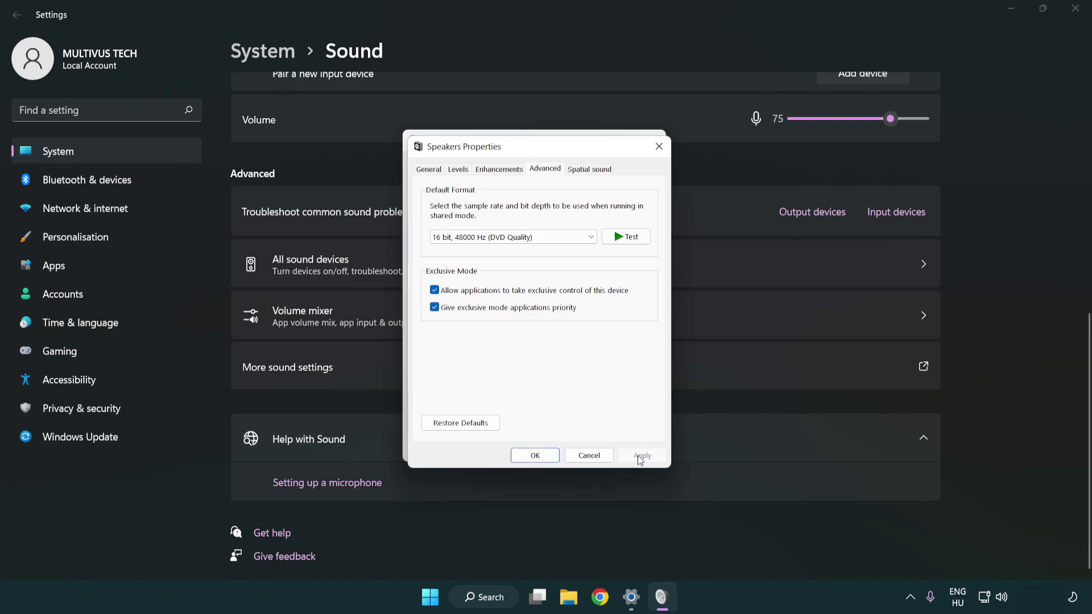
pyautogui.click(537, 458)
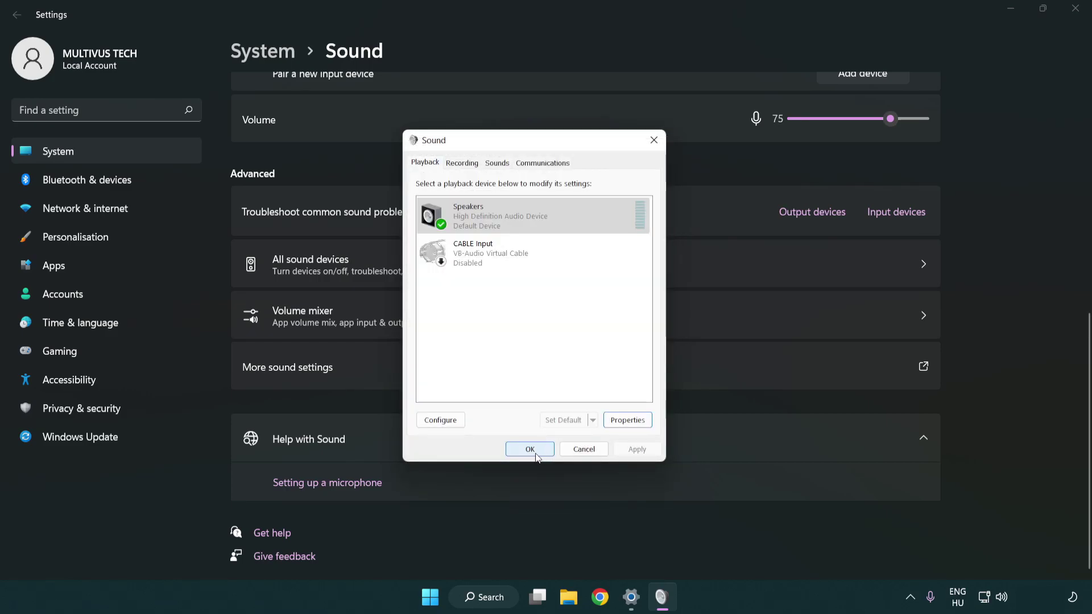
pyautogui.click(530, 456)
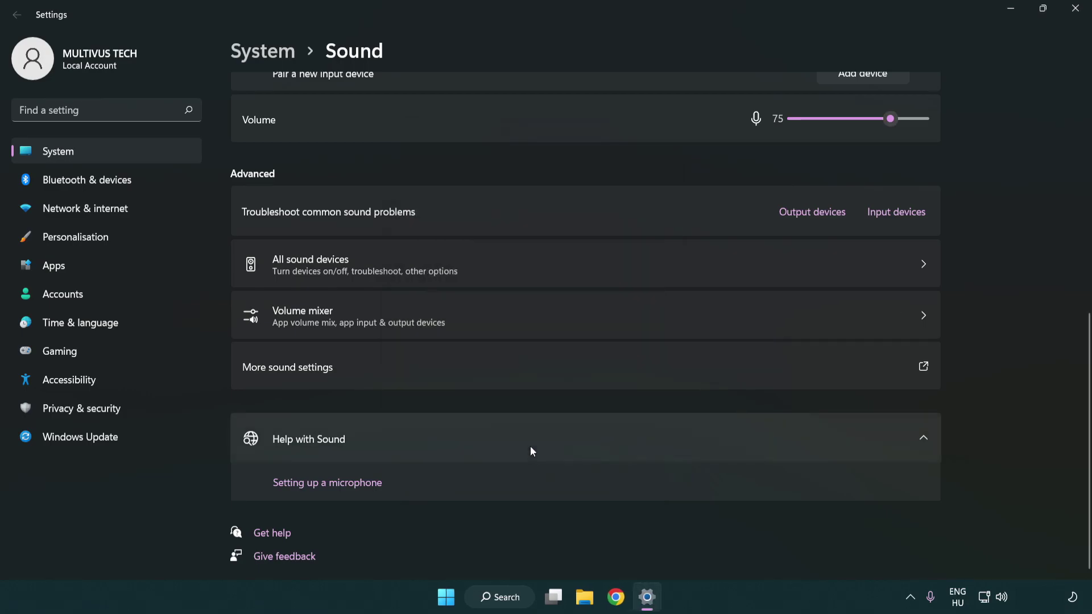
# Step: Close the Sound settings window and show the Start menu's power options
pyautogui.click(1075, 19)
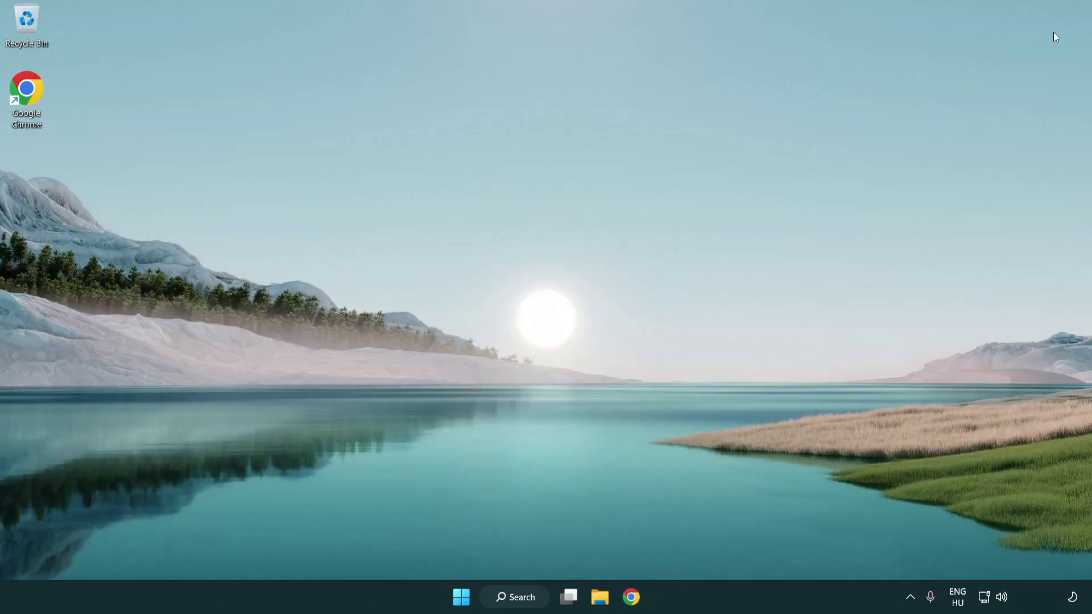
pyautogui.click(462, 602)
pyautogui.click(726, 550)
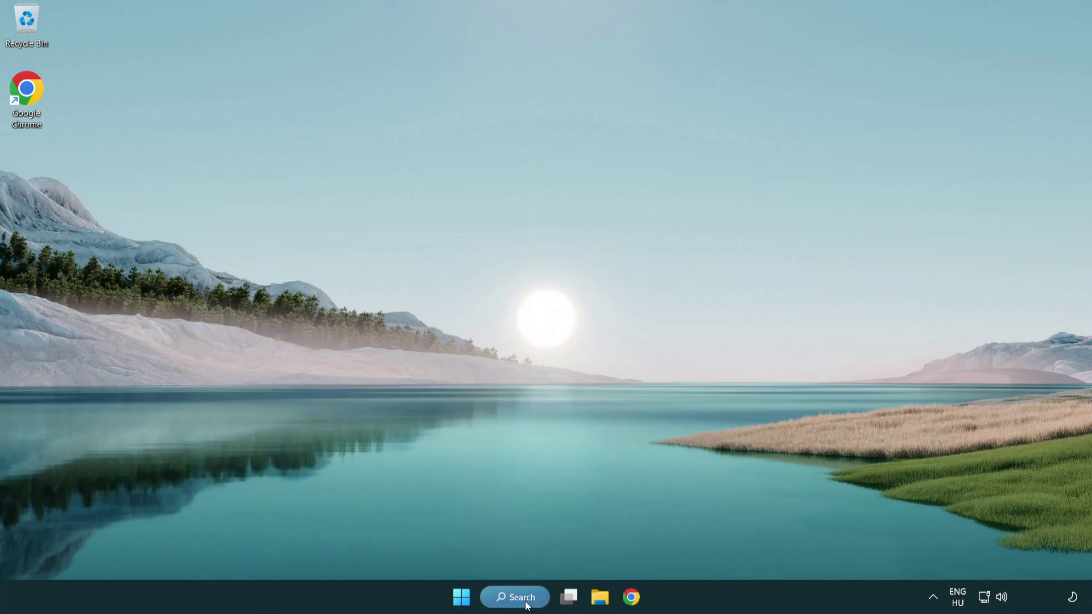
# Step: Search for 'device manager' and open Device Manager from the results
pyautogui.click(526, 603)
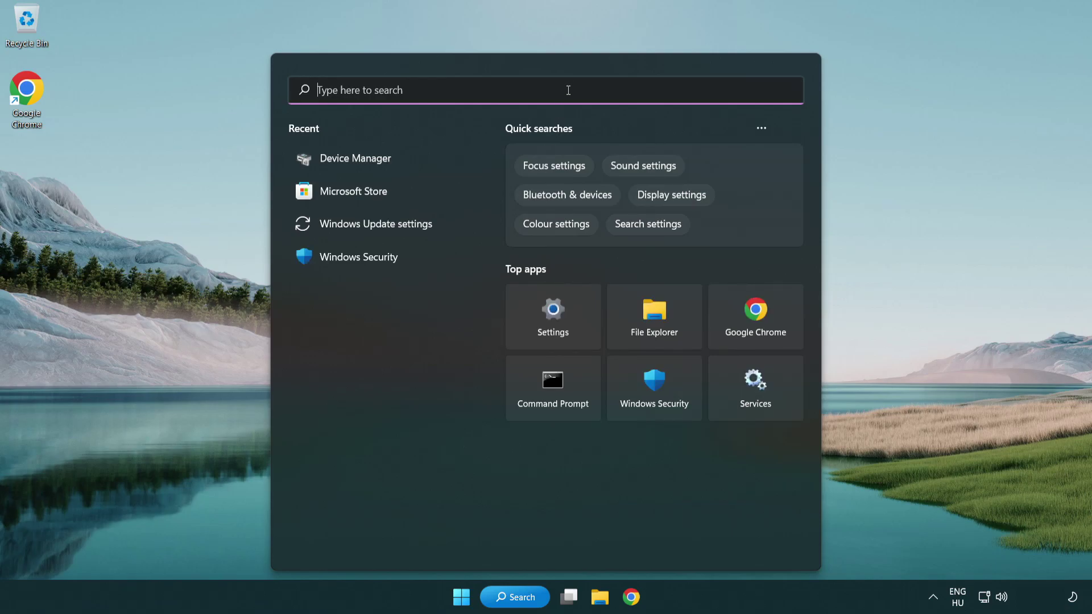
pyautogui.write('device manager')
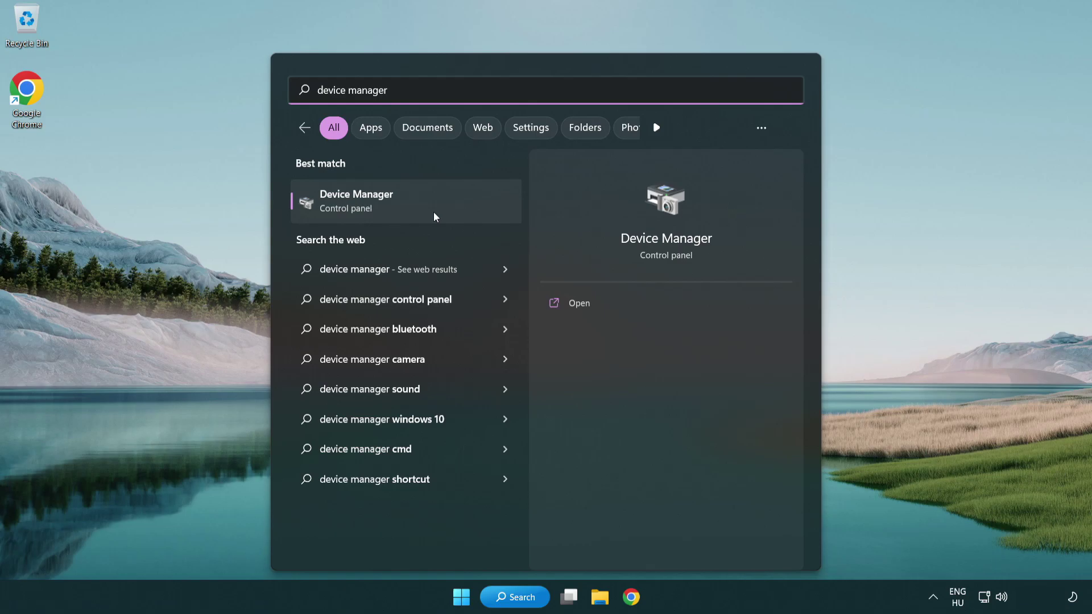
pyautogui.click(447, 206)
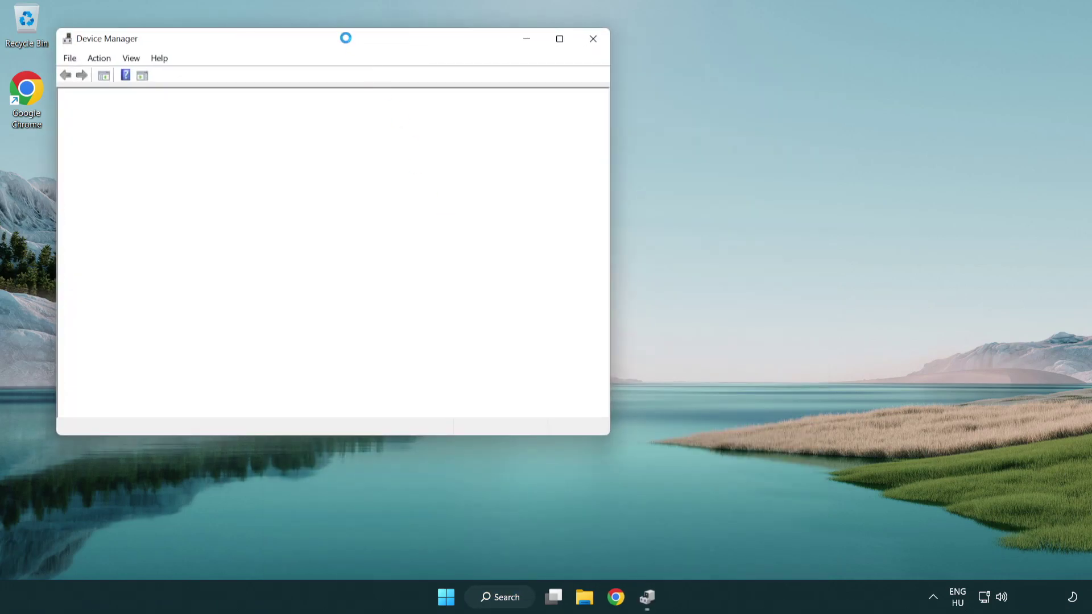
# Step: Expand Sound, video and game controllers and right-click High Definition Audio Device
pyautogui.moveTo(347, 36); pyautogui.dragTo(551, 102)
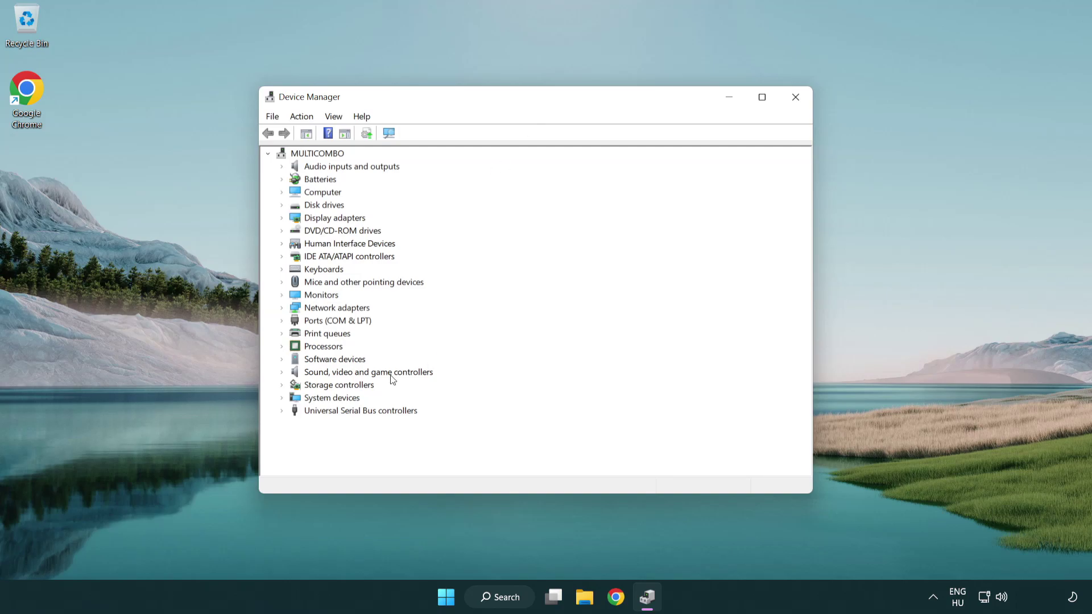
pyautogui.click(337, 373)
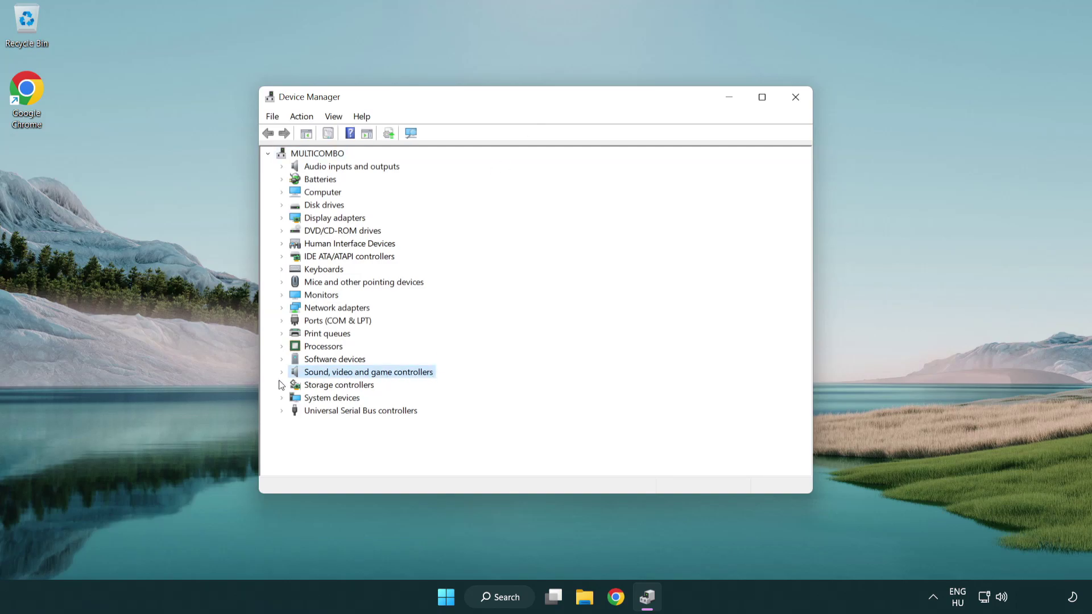
pyautogui.click(282, 373)
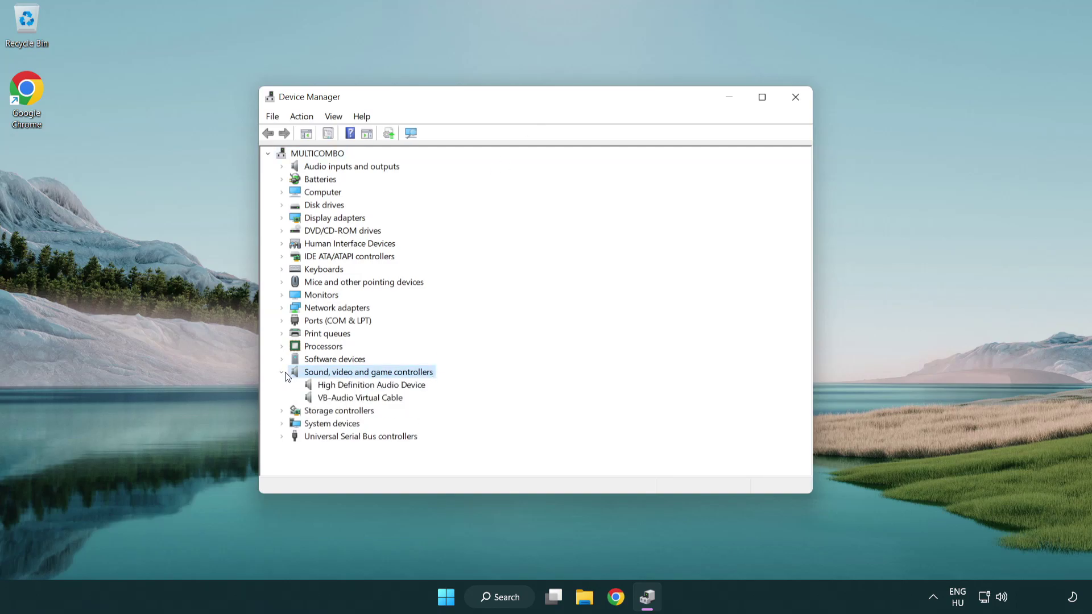
pyautogui.click(338, 388)
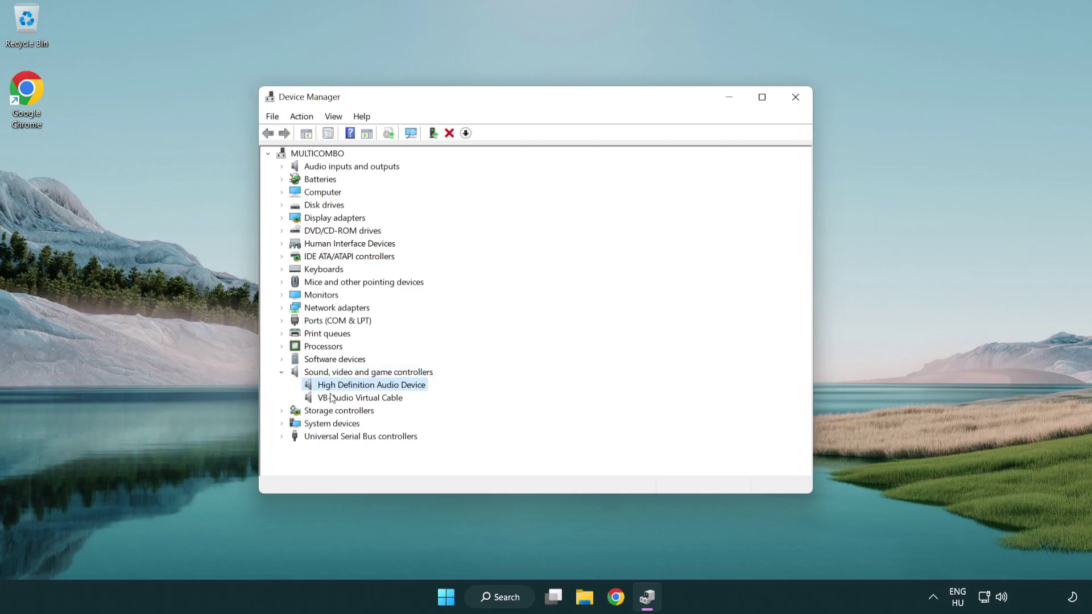
pyautogui.rightClick(381, 385)
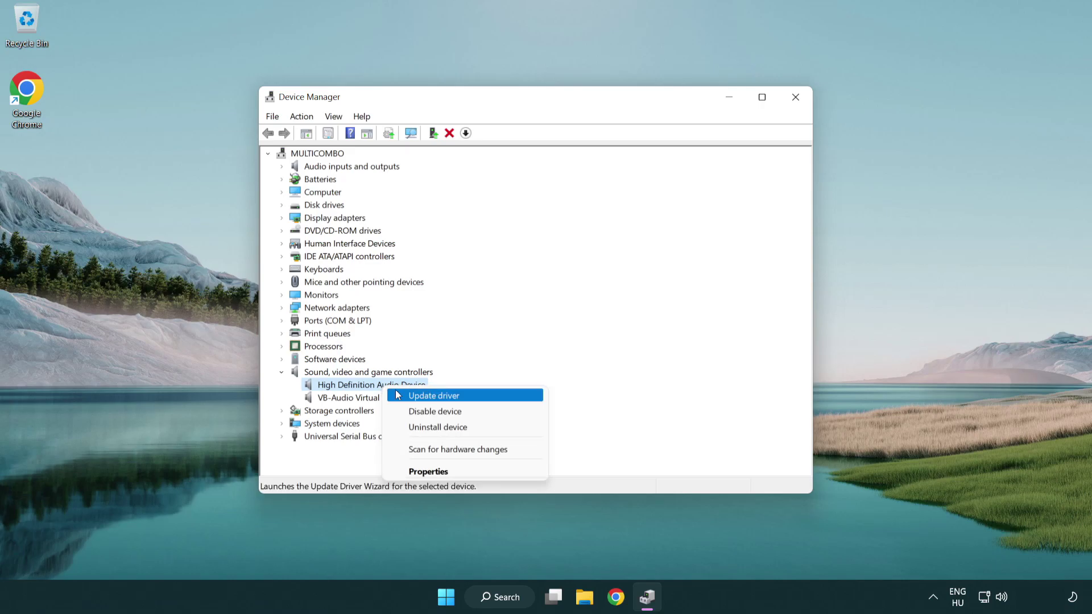
# Step: Reinstall the High Definition Audio Device driver from the computer's list, accepting the warning
pyautogui.click(472, 398)
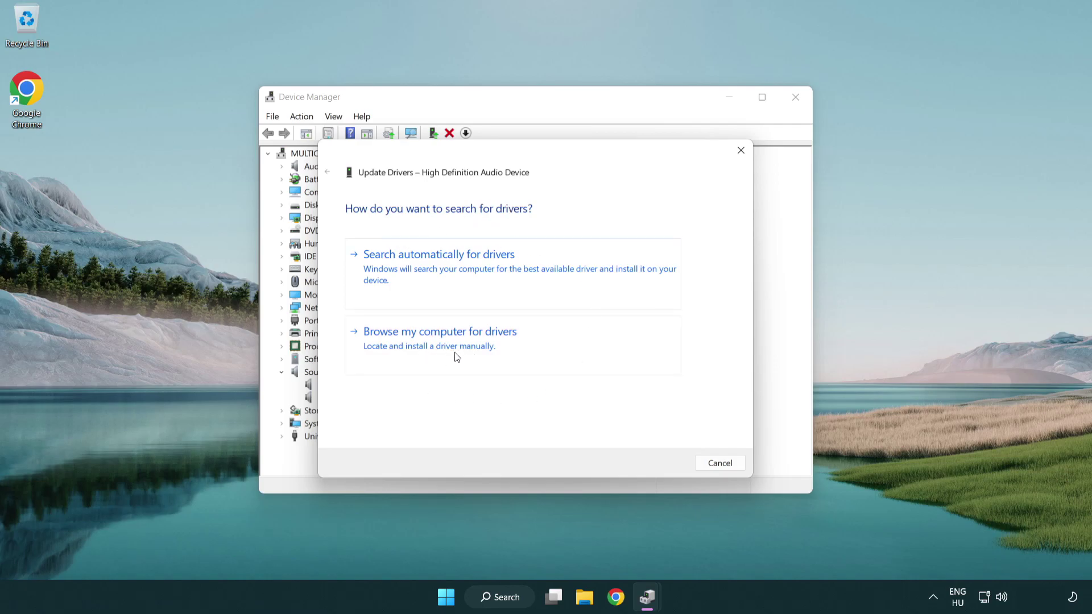
pyautogui.click(441, 356)
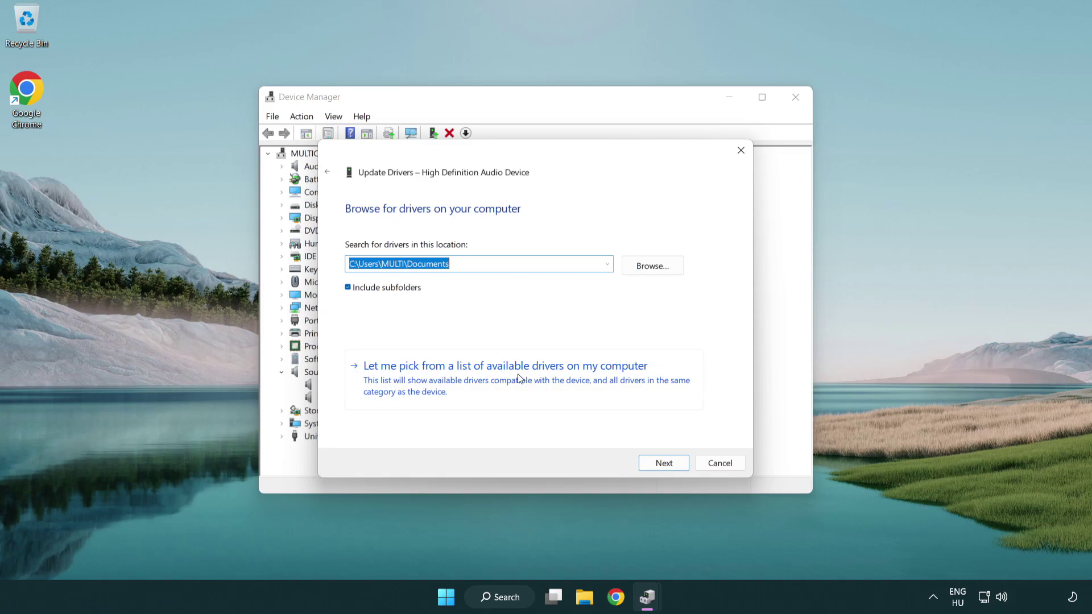
pyautogui.click(524, 386)
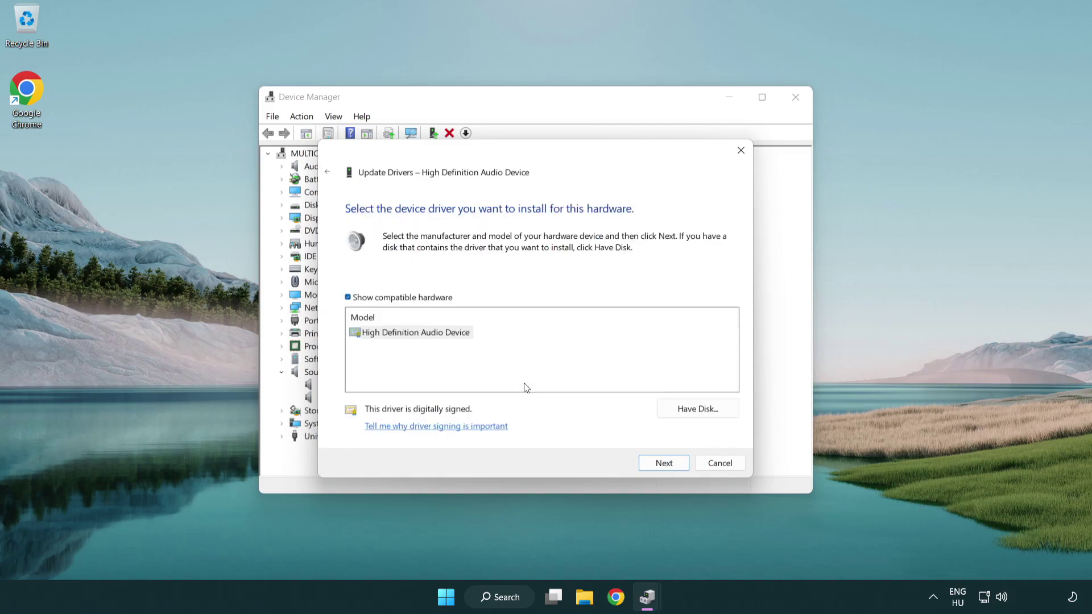
pyautogui.click(369, 346)
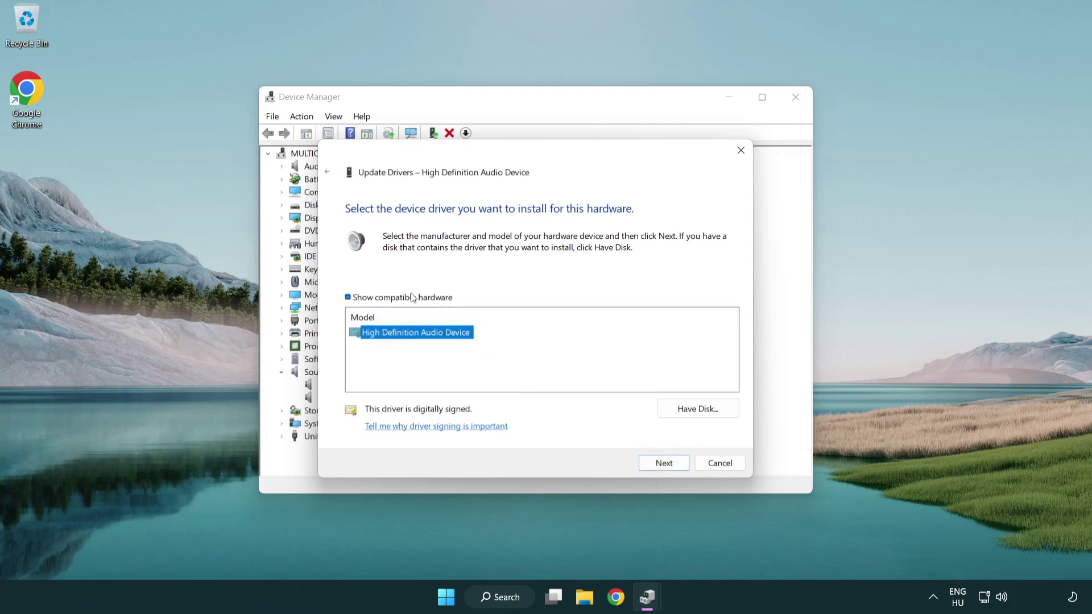
pyautogui.click(675, 467)
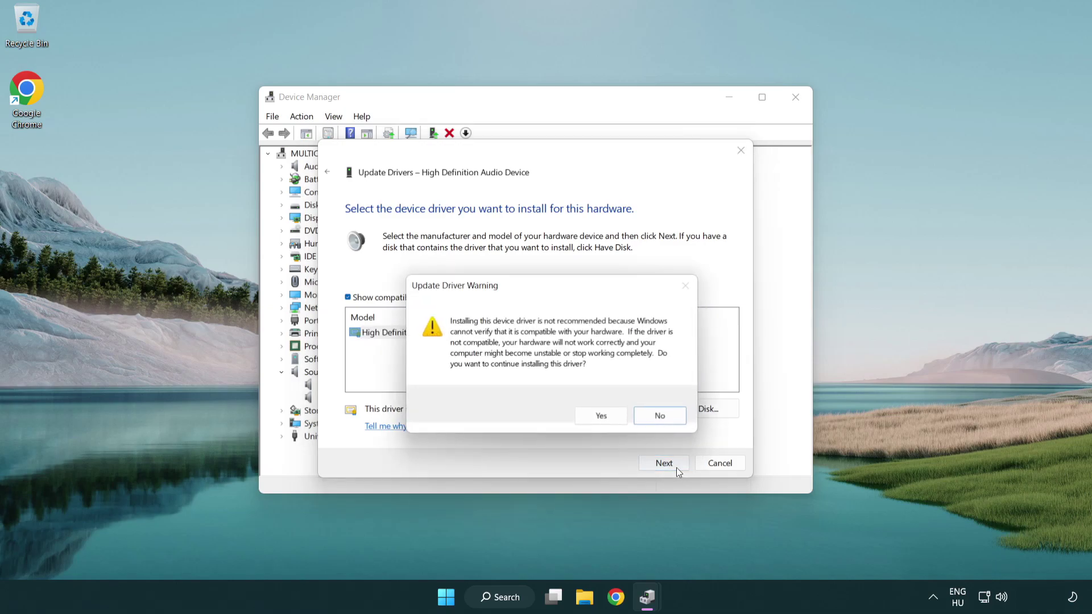
pyautogui.click(602, 417)
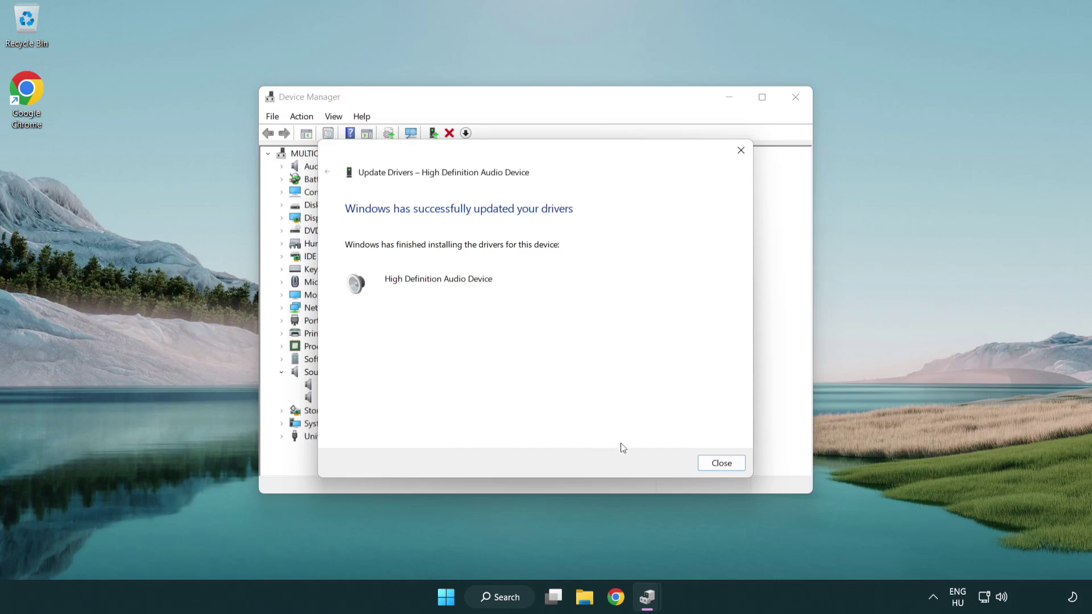
pyautogui.click(723, 465)
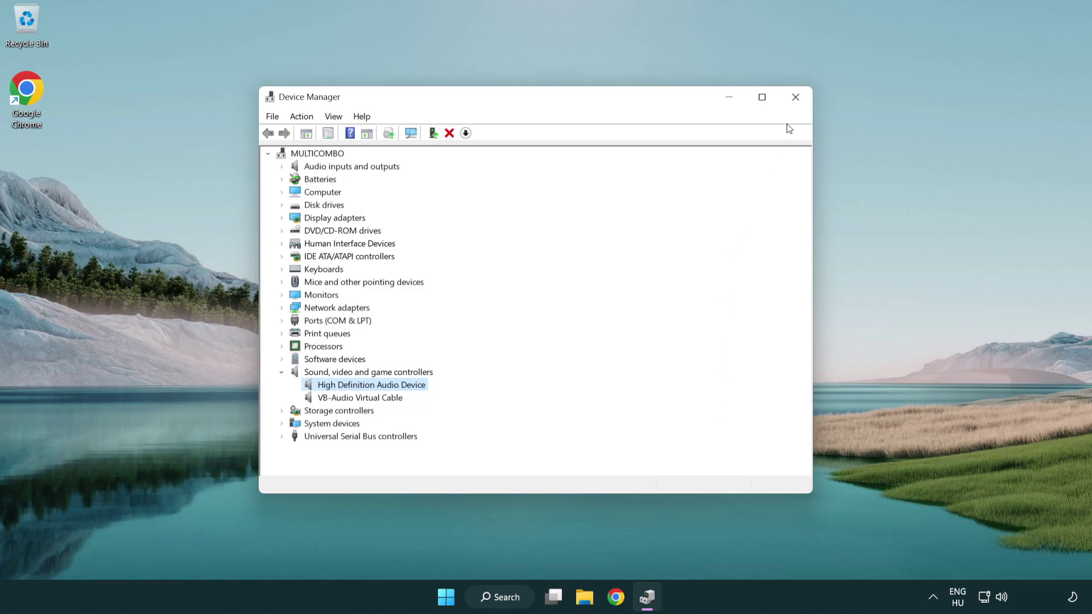
# Step: Close Device Manager, then bring up the Start menu's power options
pyautogui.click(795, 97)
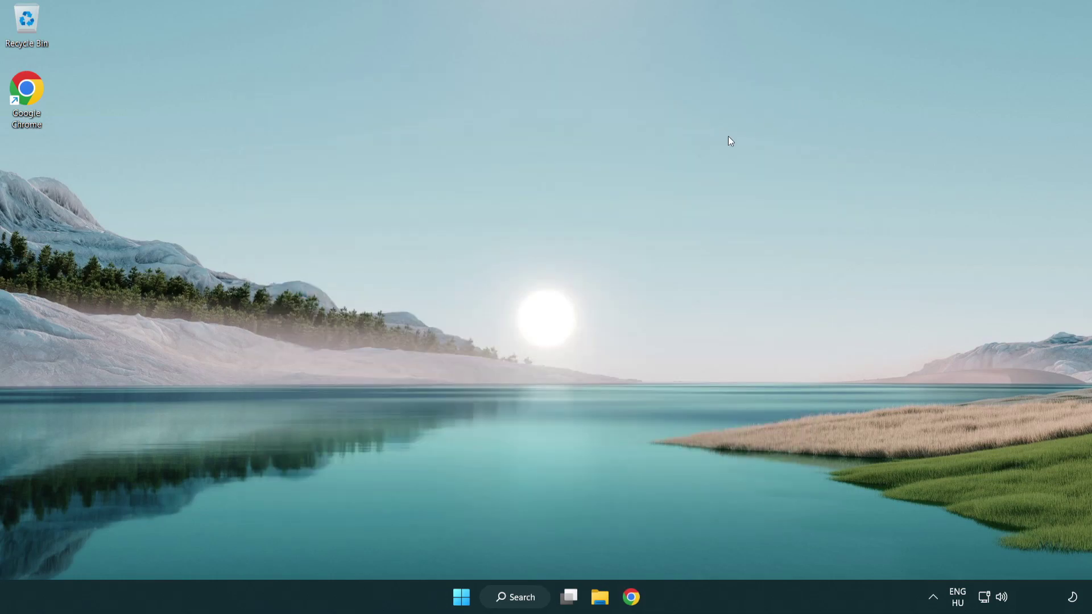
pyautogui.click(461, 596)
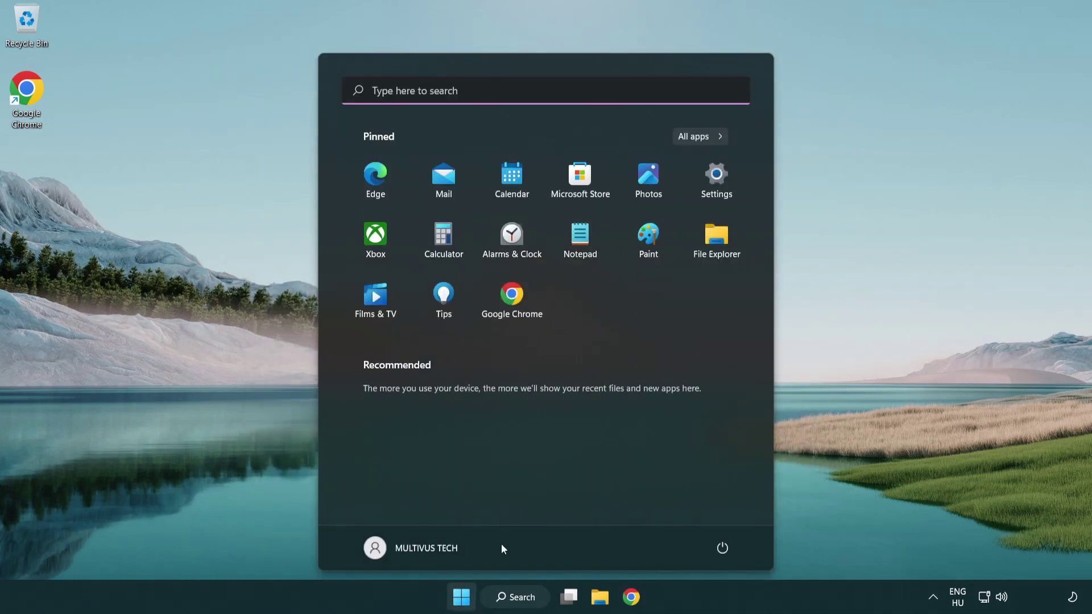
pyautogui.click(721, 548)
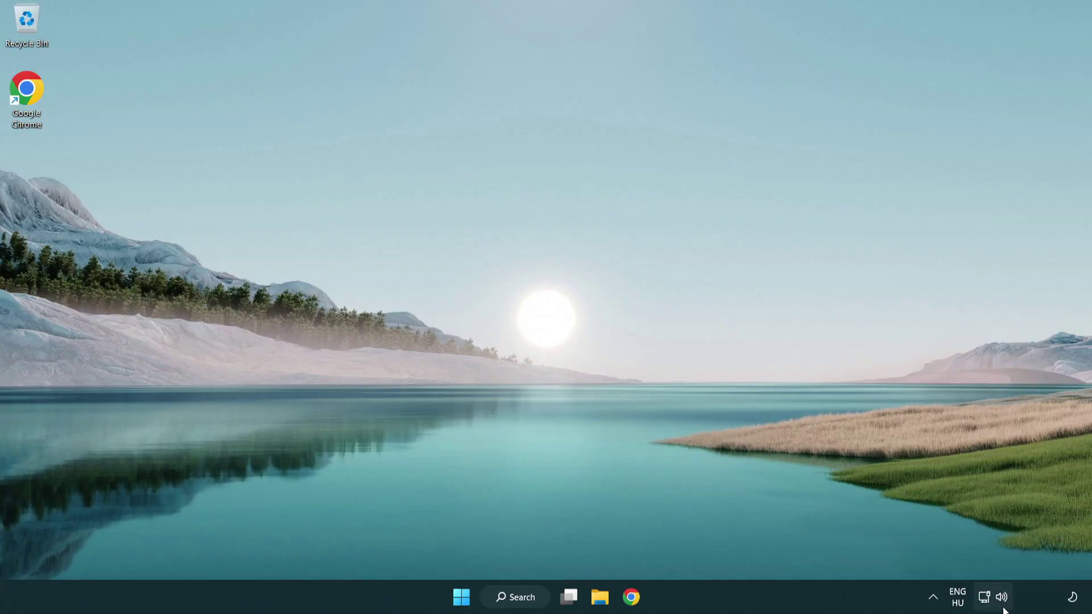
# Step: Run 'Troubleshoot sound problems' from the taskbar speaker icon's shortcut menu
pyautogui.rightClick(1003, 601)
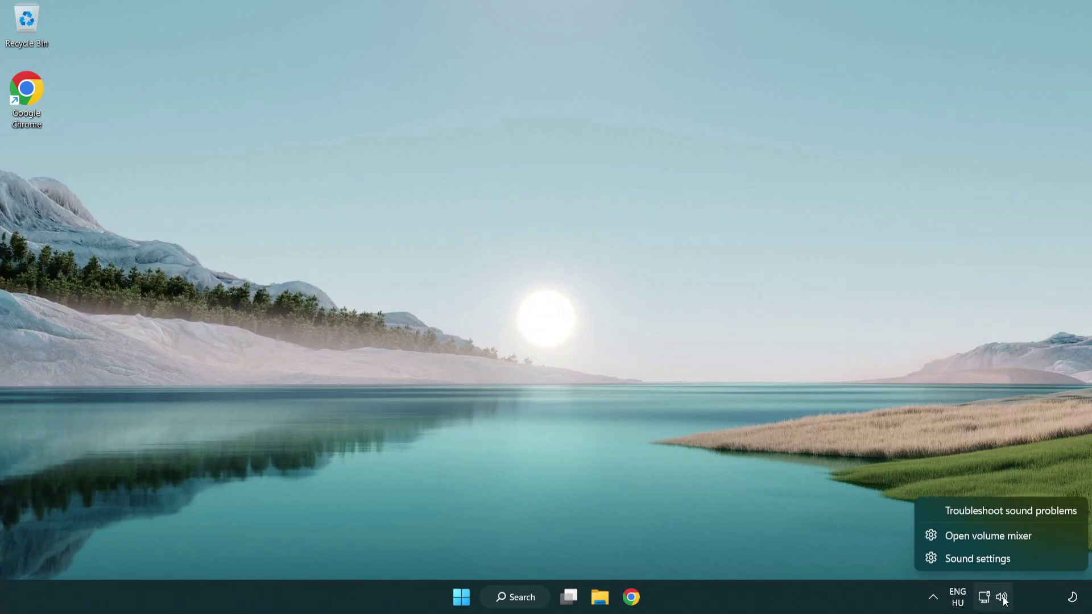
pyautogui.click(996, 513)
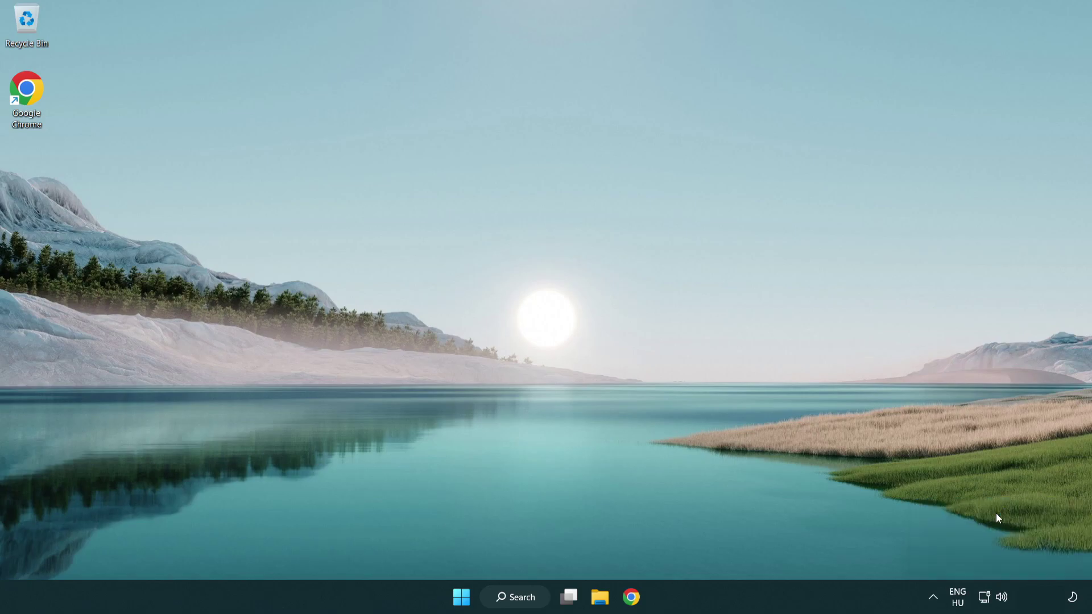